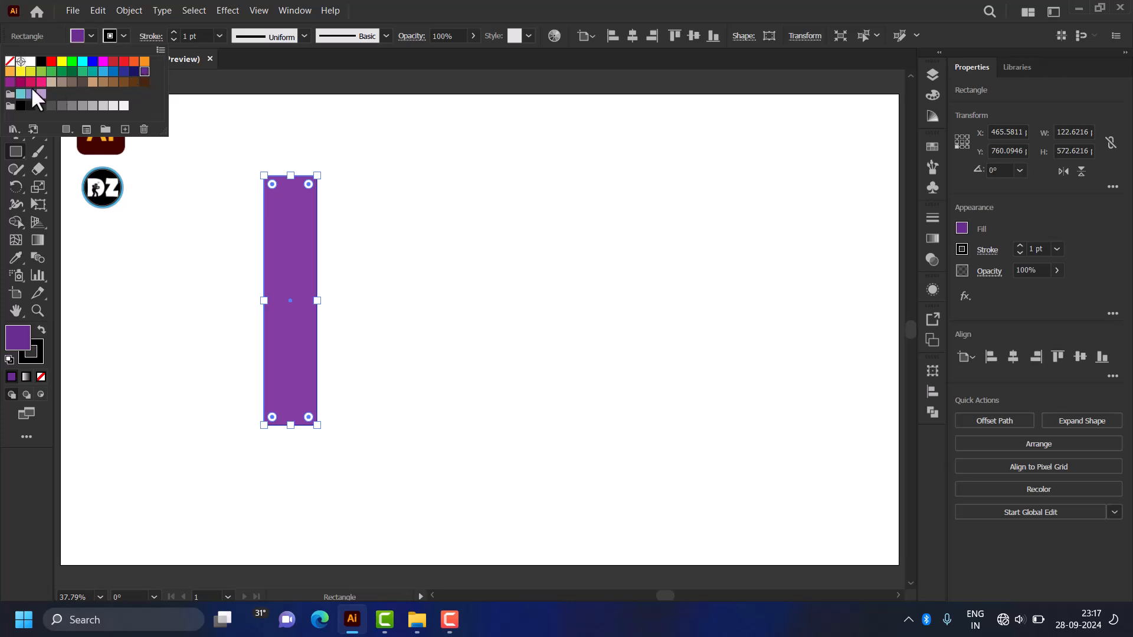
Step: Fill the tall rectangle with turquoise and remove its stroke
click(21, 94)
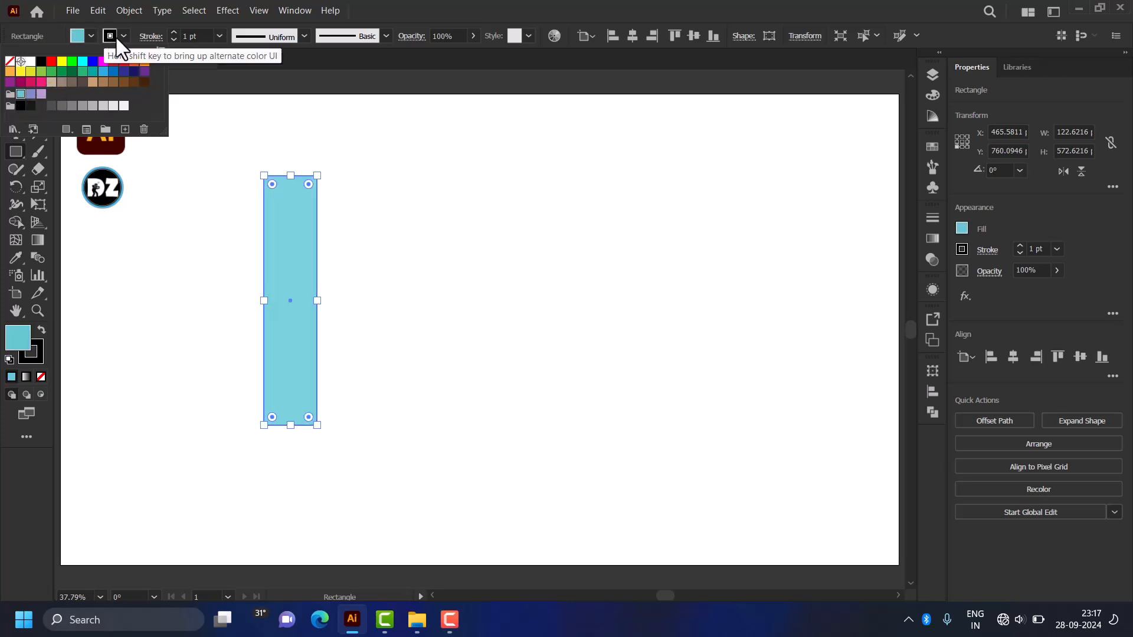
click(122, 36)
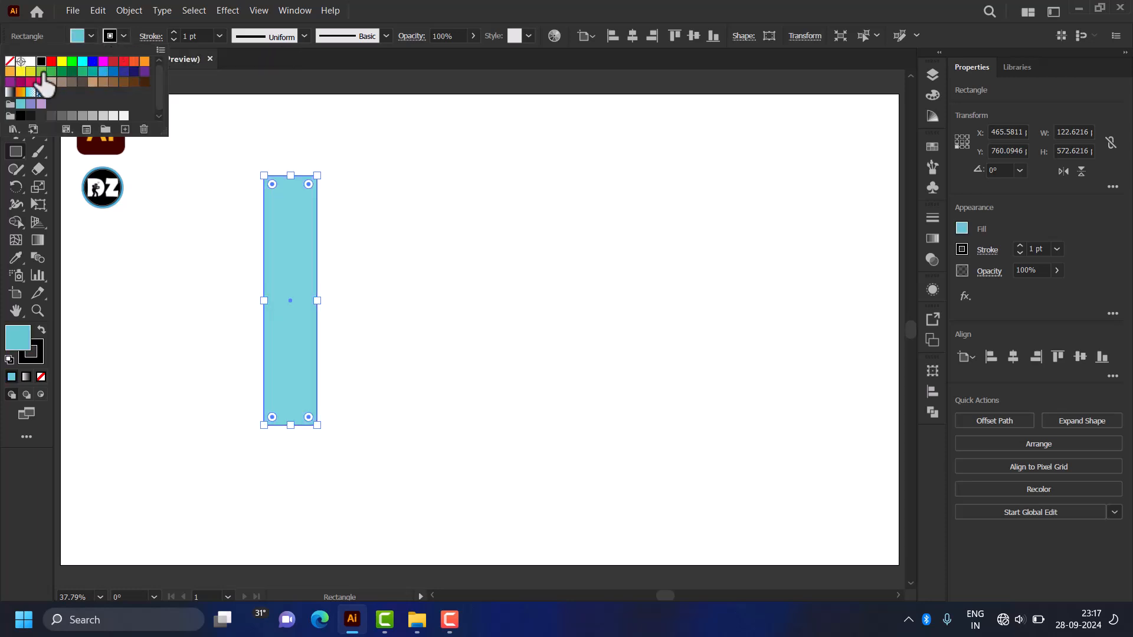
click(10, 61)
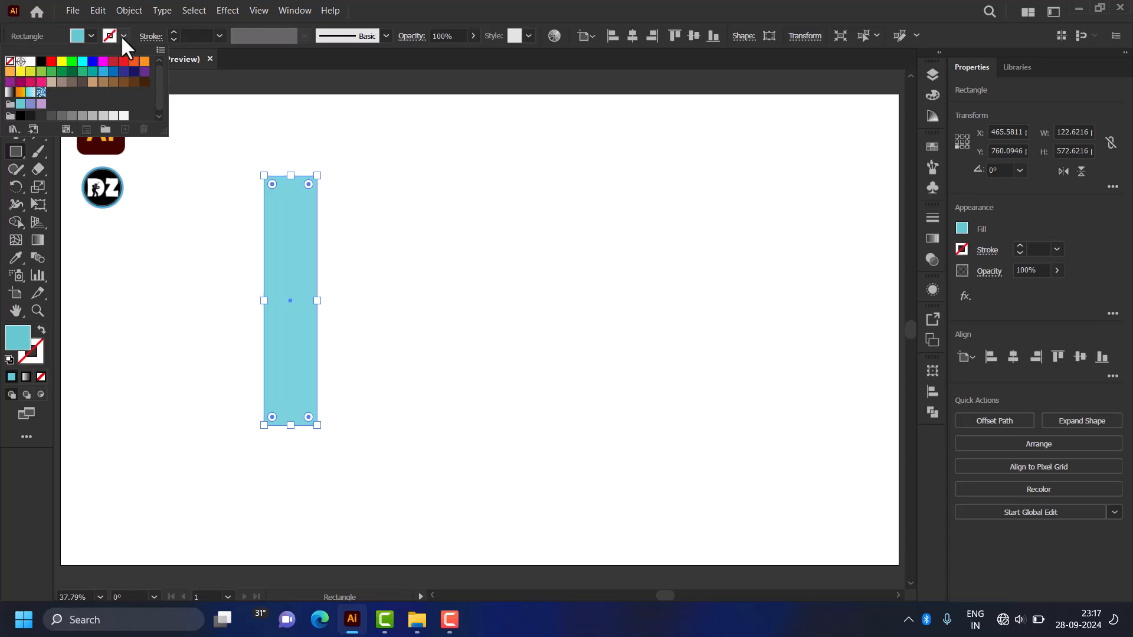
click(121, 36)
click(18, 82)
click(411, 209)
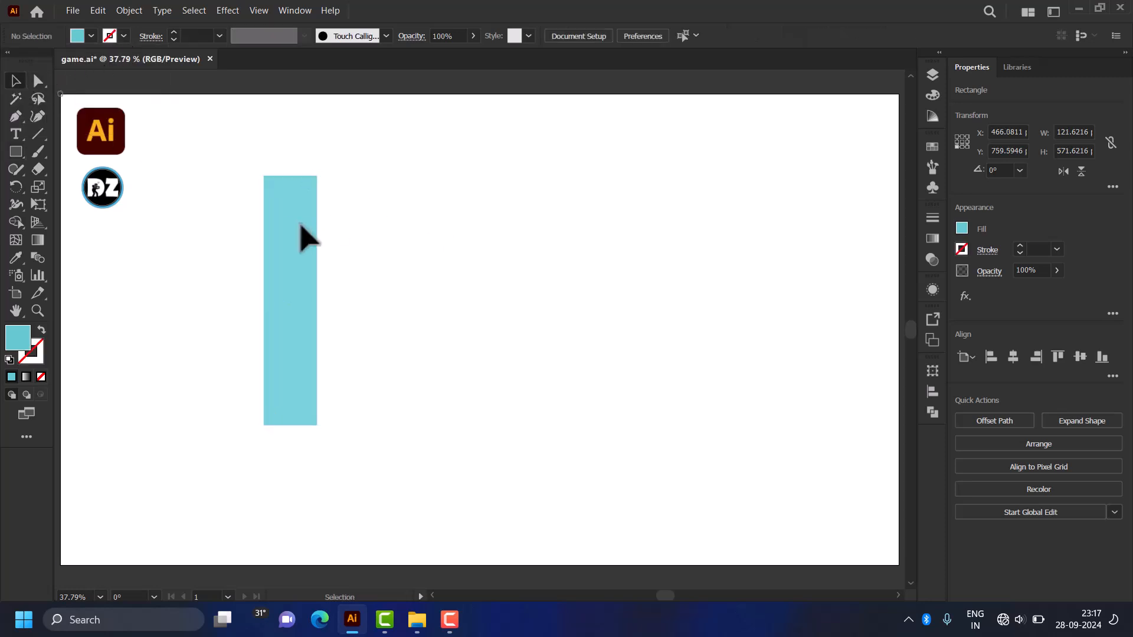
Step: Rotate the rectangle to 315°, place it near the artboard's upper left, and fully round its corners
click(287, 230)
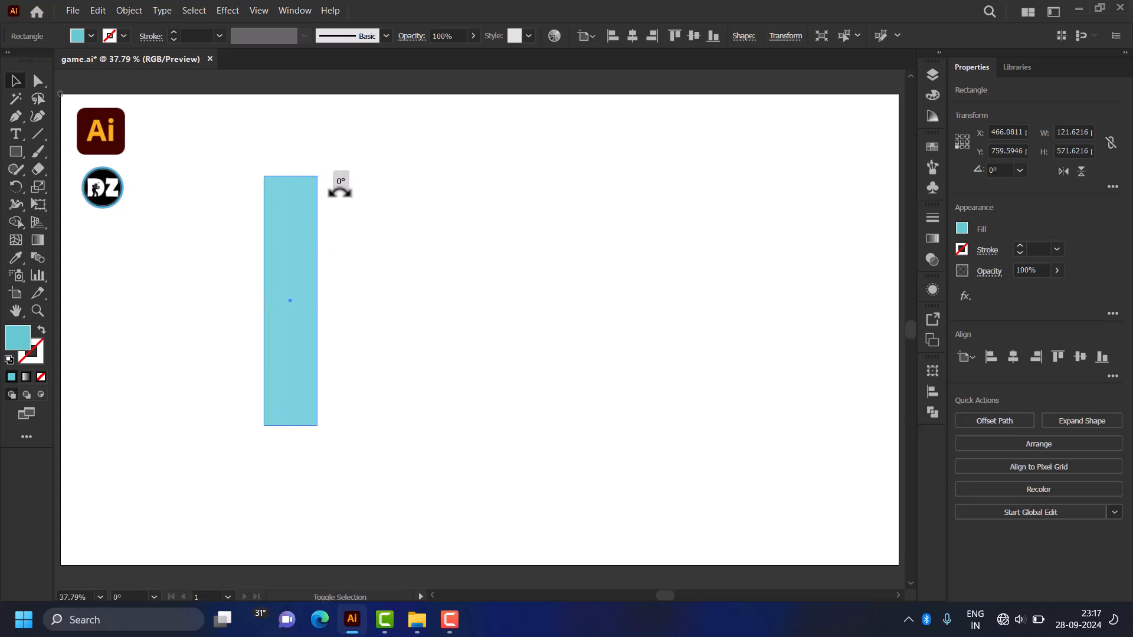
drag(340, 191, 378, 236)
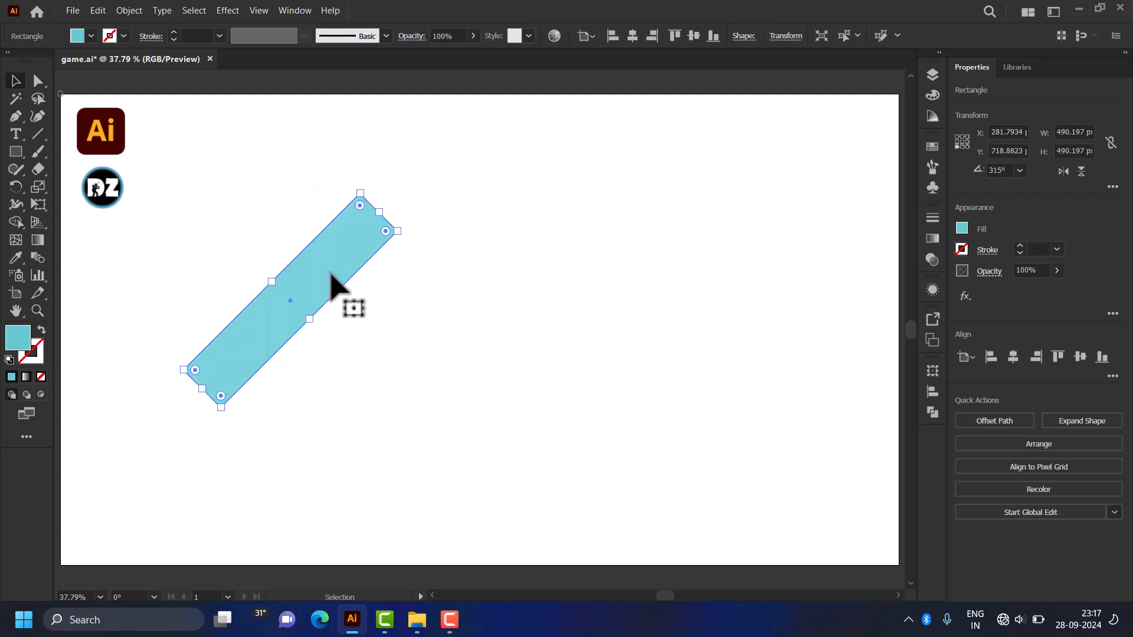
drag(330, 274, 302, 210)
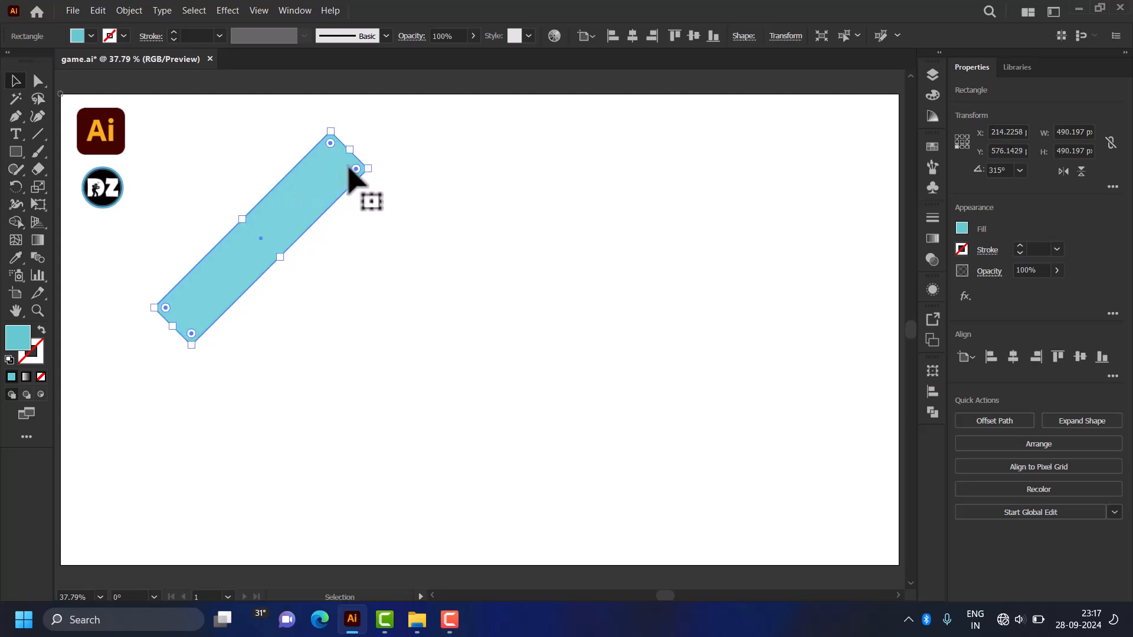
drag(356, 169, 271, 273)
click(319, 291)
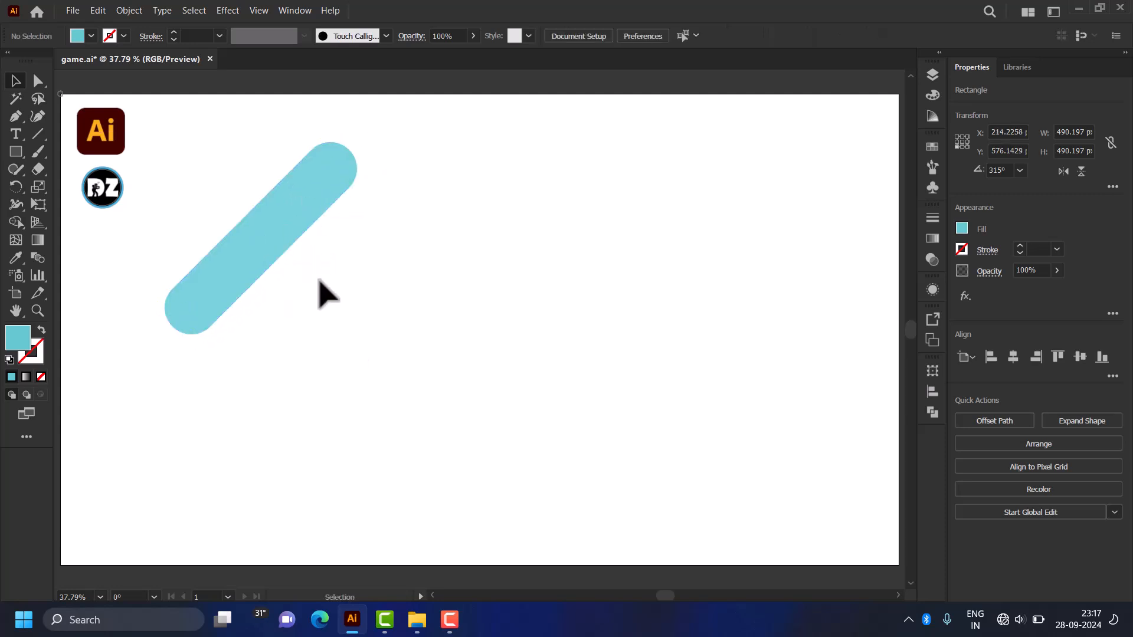
Step: Duplicate the rounded bar three times to form a staggered row of four parallel diagonal bars
drag(288, 227, 464, 286)
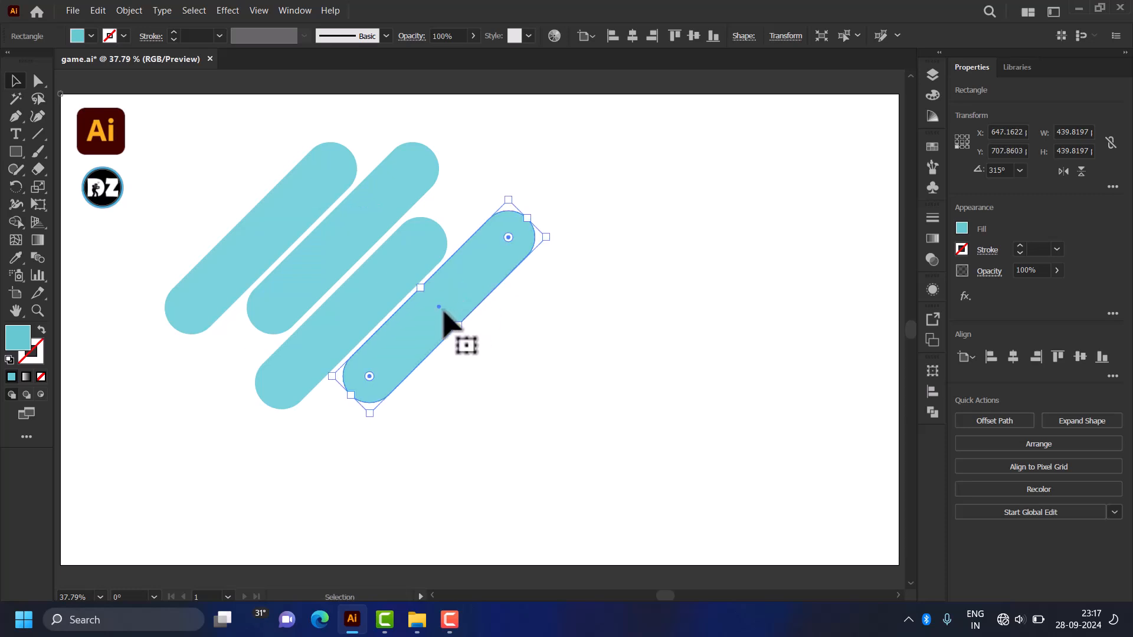
click(490, 406)
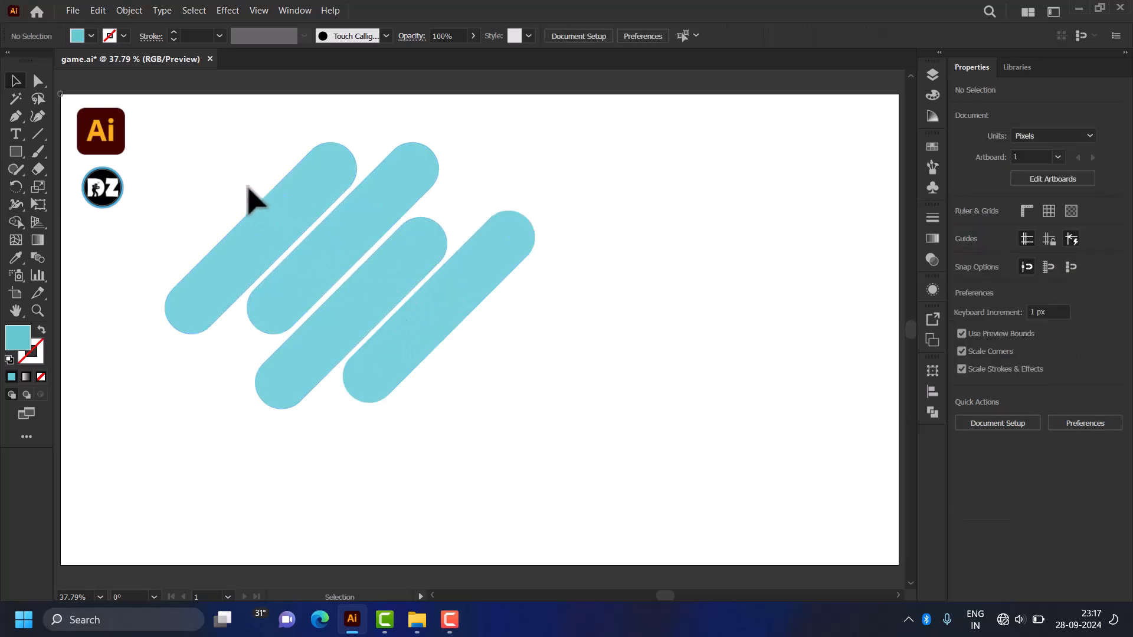
Step: Move the four bars toward the artboard's centre and scale them down to about 695 by 501 px overall
drag(246, 180, 480, 369)
drag(378, 321, 460, 347)
drag(635, 283, 608, 297)
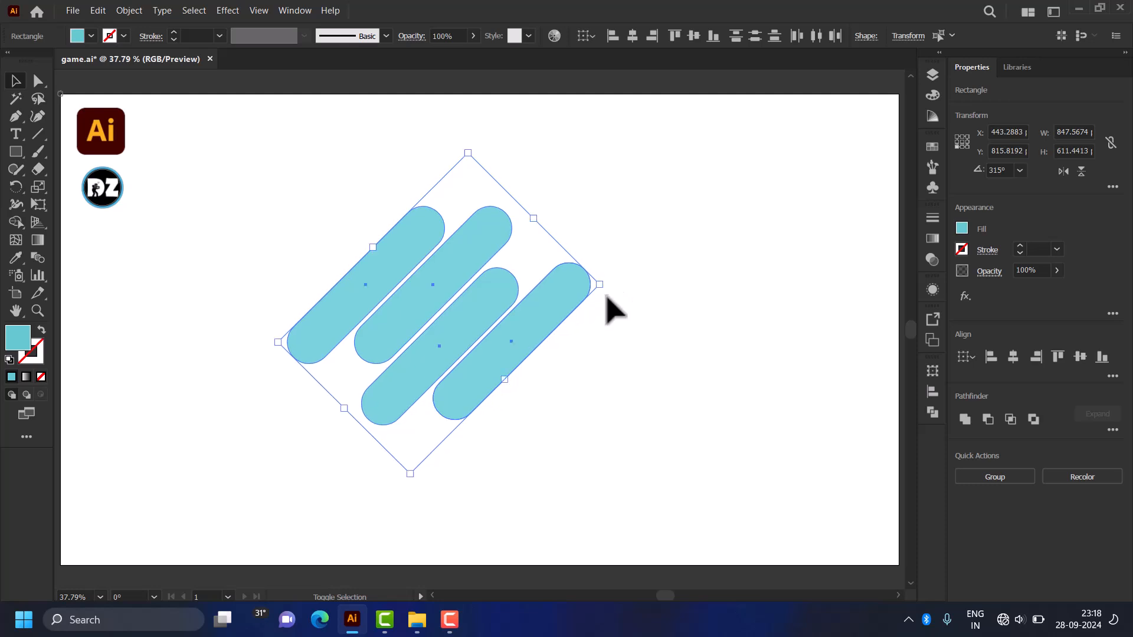
click(552, 422)
Step: Combine the four diagonal bars into one compound path
drag(293, 251, 569, 396)
right_click(444, 326)
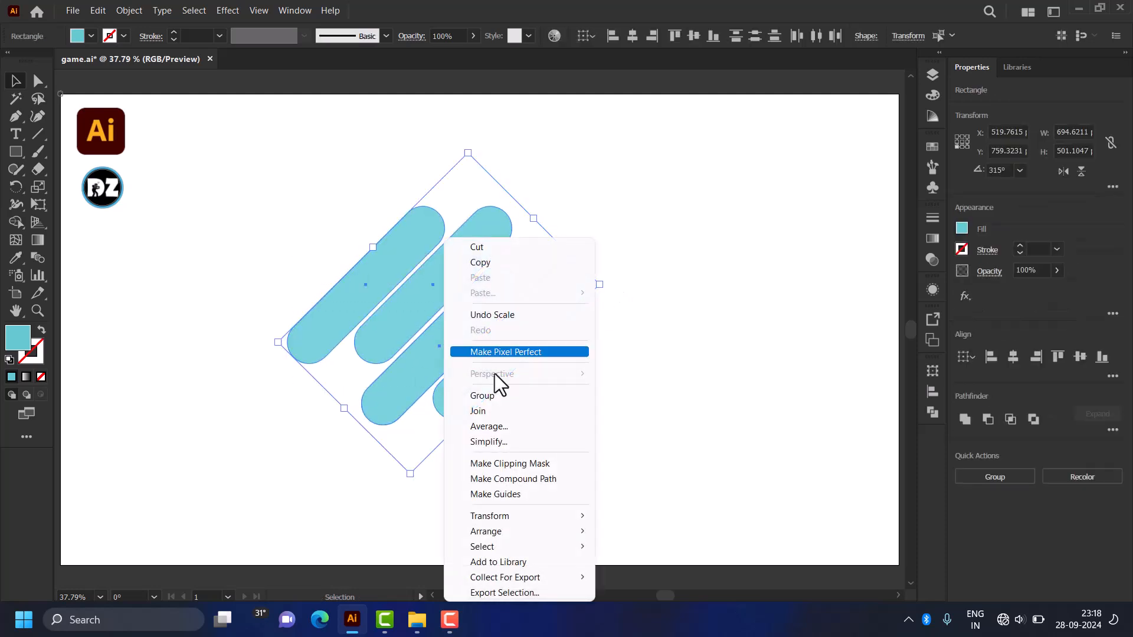
click(542, 478)
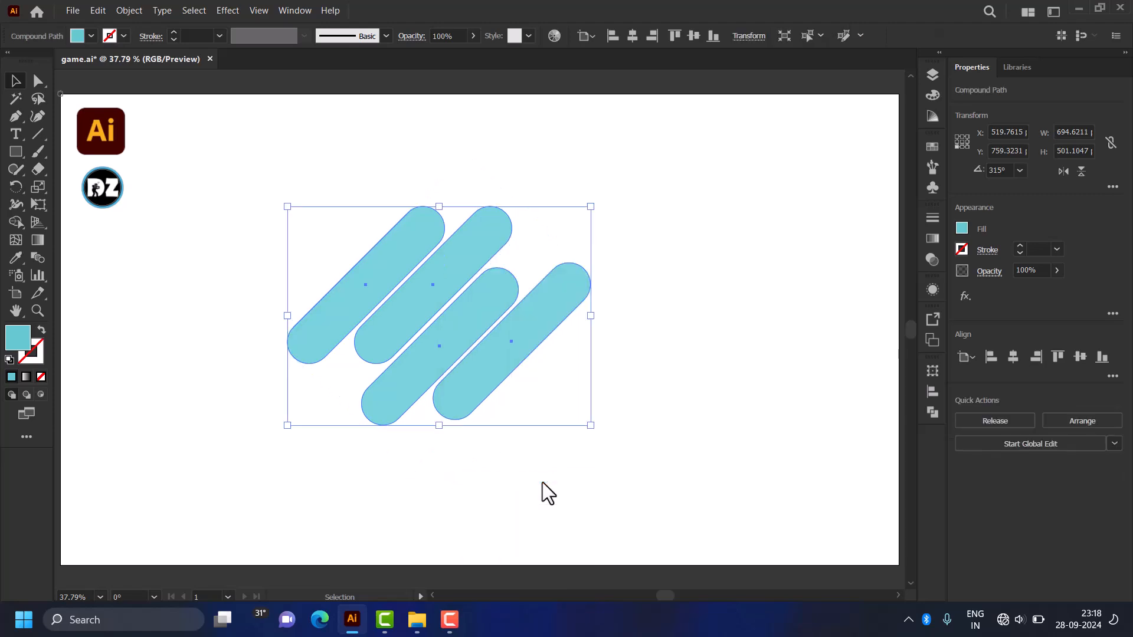
click(543, 483)
click(77, 7)
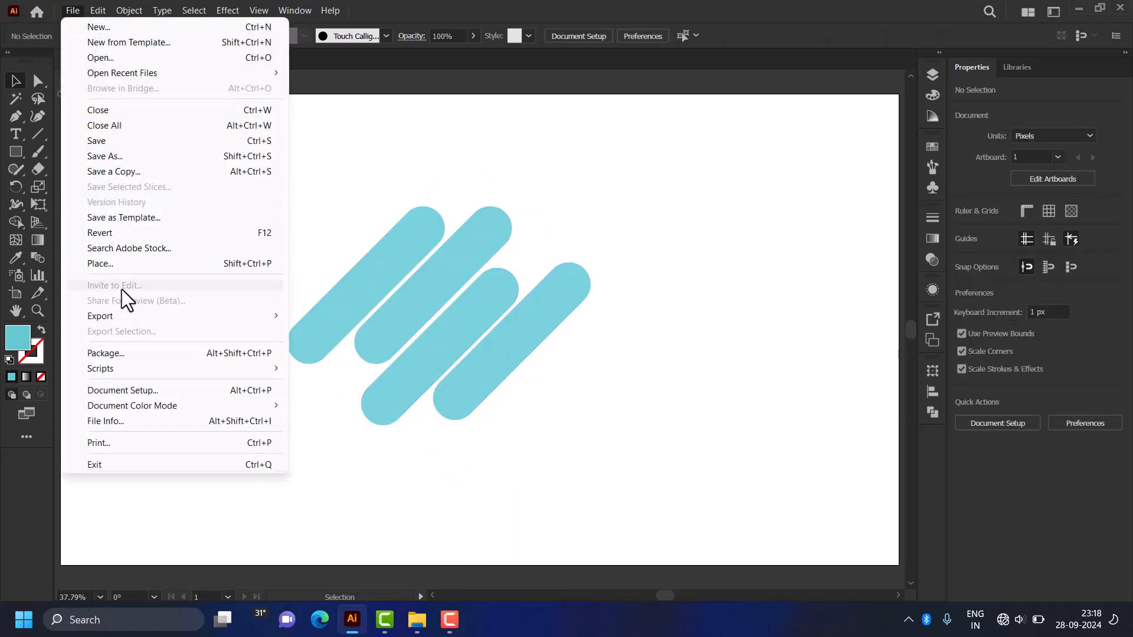
click(119, 263)
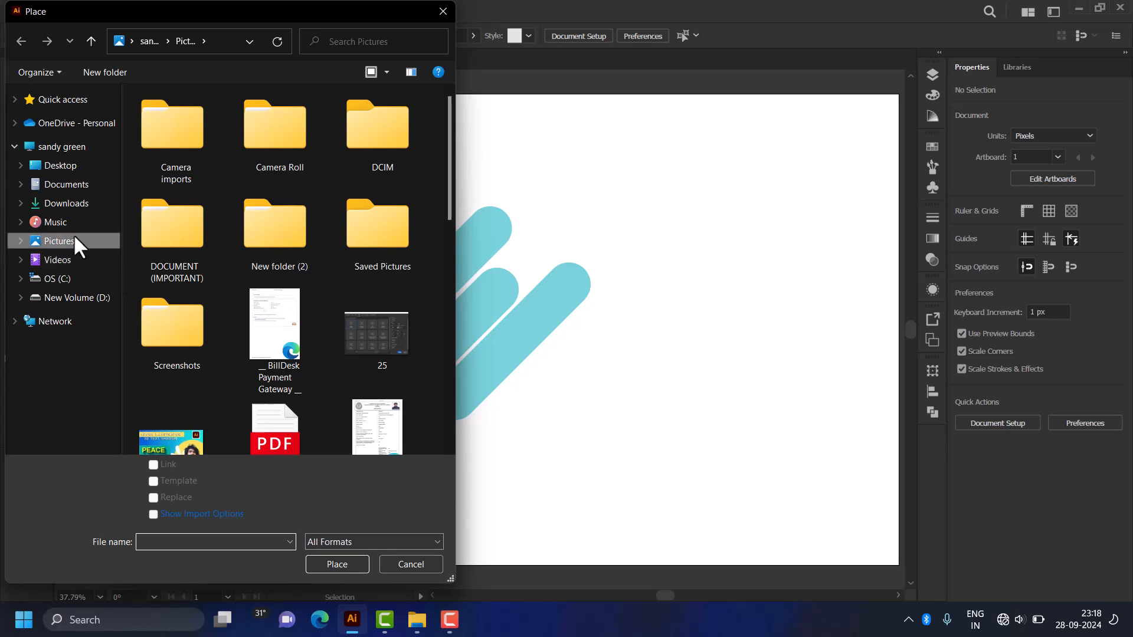
click(65, 185)
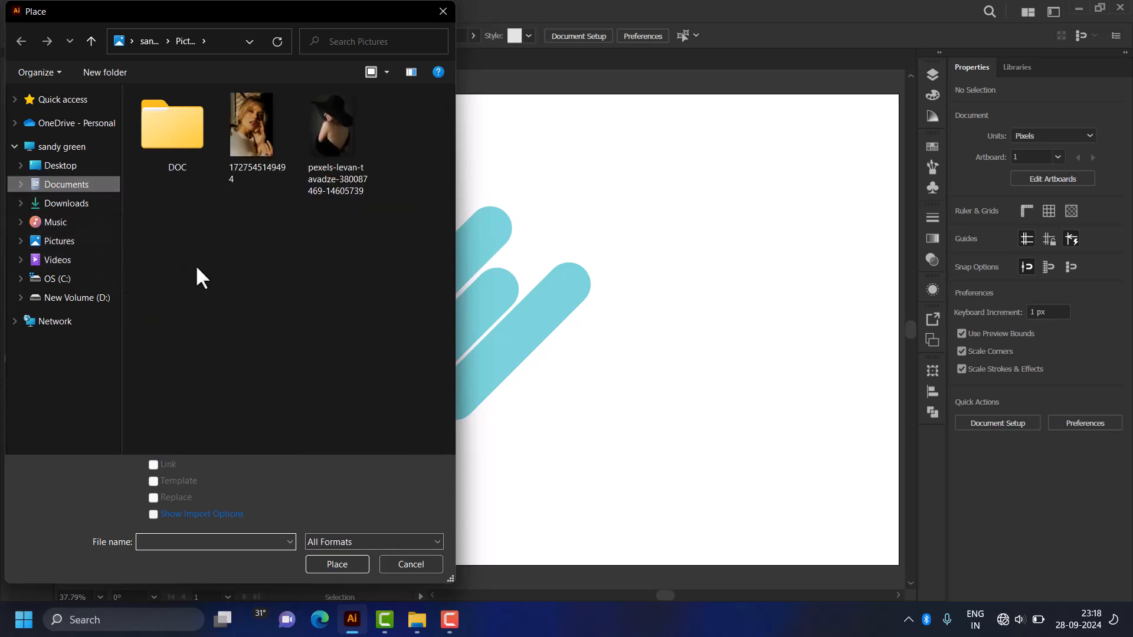
click(242, 128)
click(335, 562)
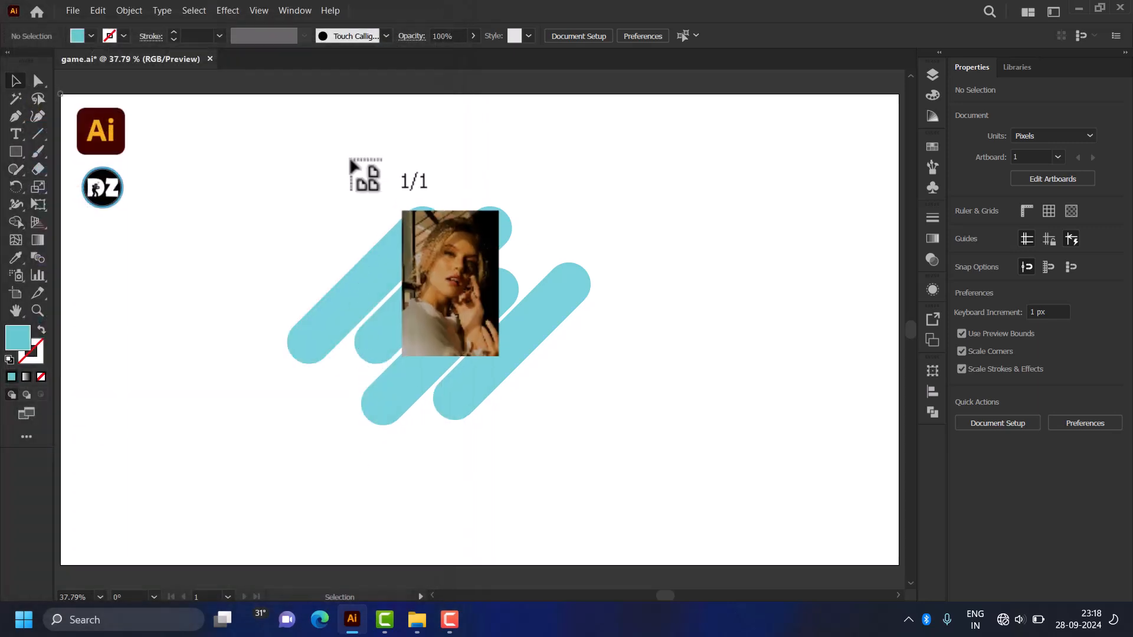
drag(394, 125, 512, 506)
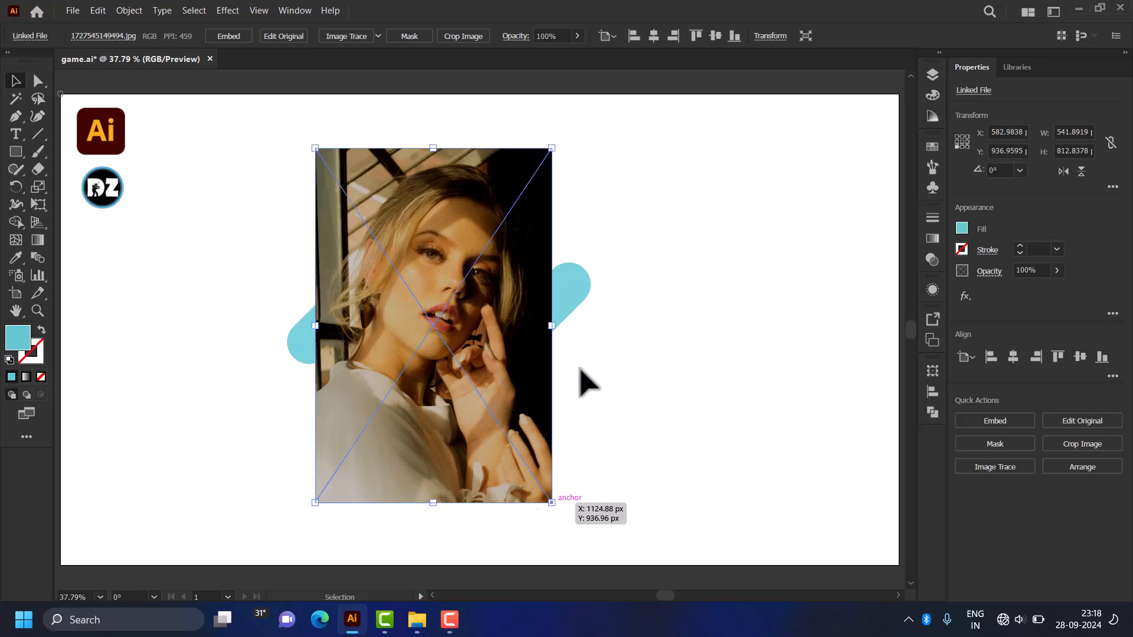
Step: Rotate the compound bars to a steeper diagonal and shift the portrait slightly down over them
click(582, 308)
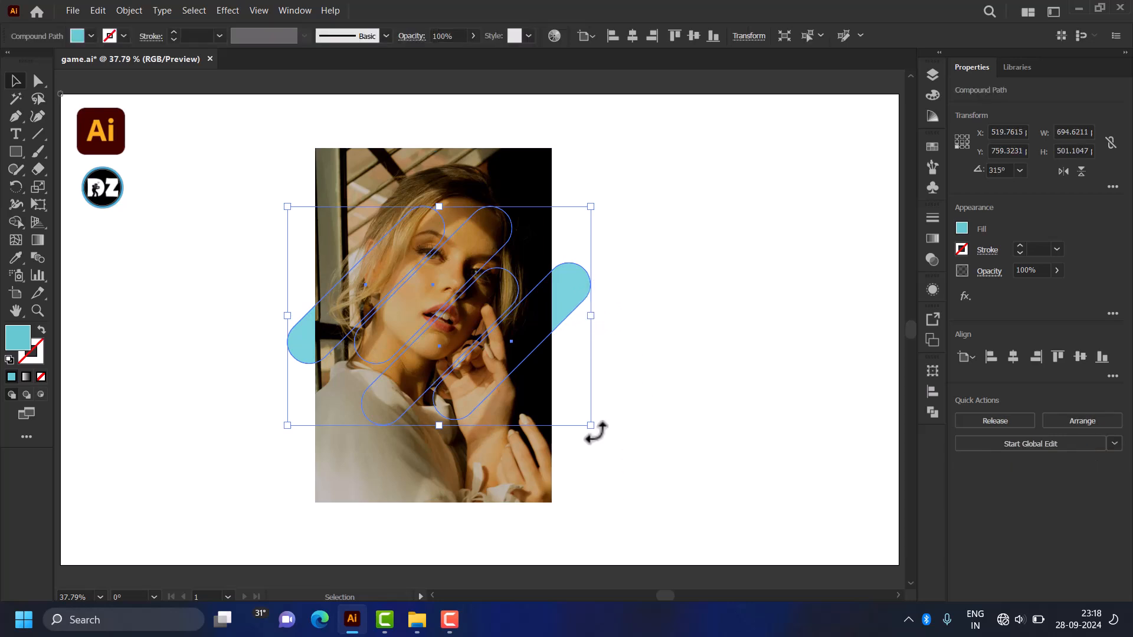
drag(594, 433, 617, 347)
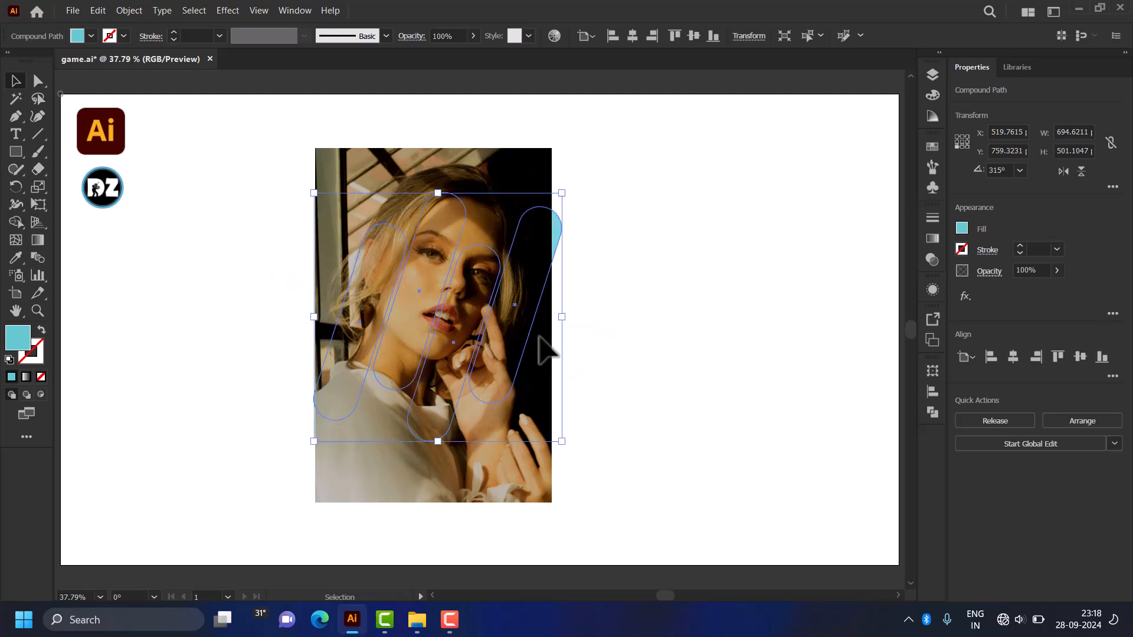
drag(533, 331, 524, 370)
Step: Send the portrait image behind the turquoise bars
click(540, 509)
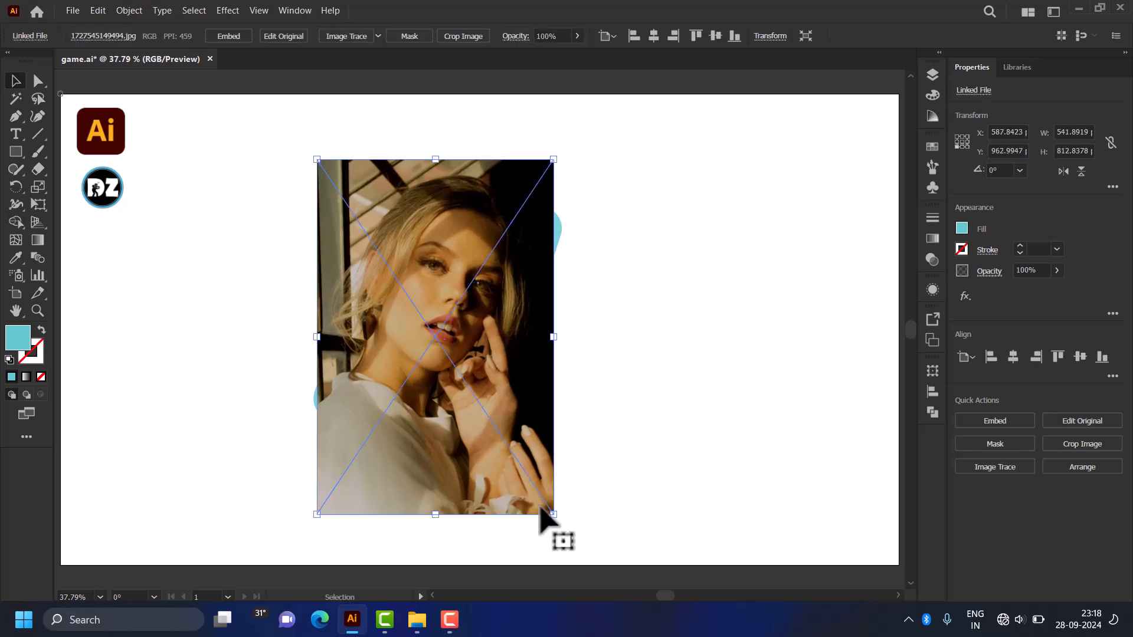
right_click(541, 507)
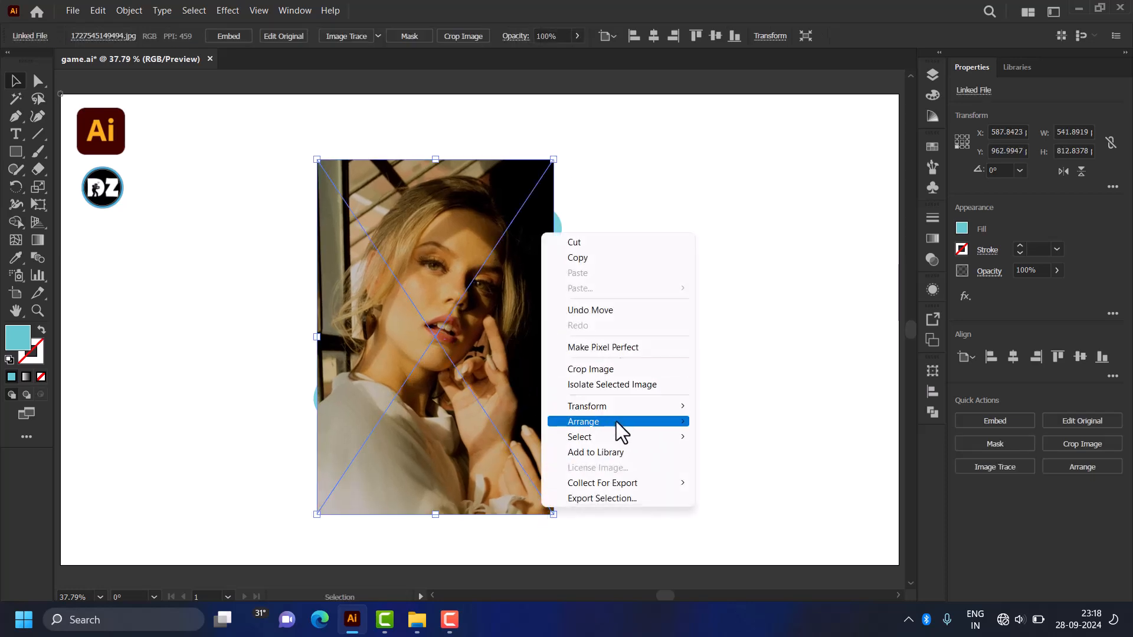
mouse_move(616, 421)
click(761, 467)
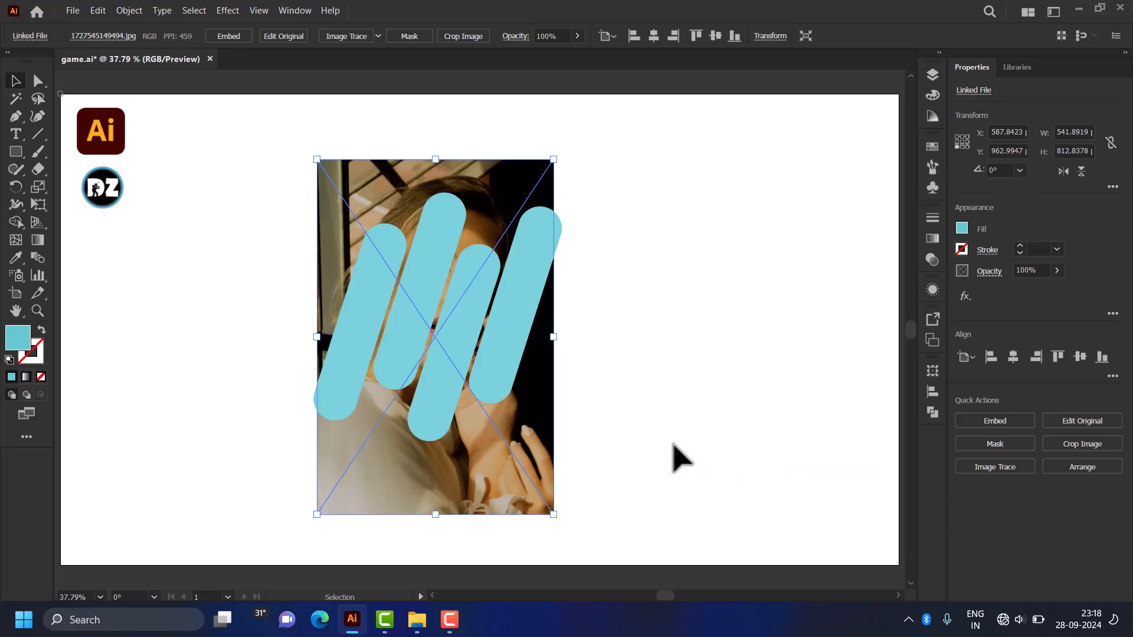
click(667, 438)
Step: Enlarge the portrait to about 573 by 860 px and reposition the bars so they sit within its edges
mouse_move(502, 348)
mouse_down()
mouse_move(494, 367)
mouse_move(497, 339)
mouse_move(505, 346)
mouse_up()
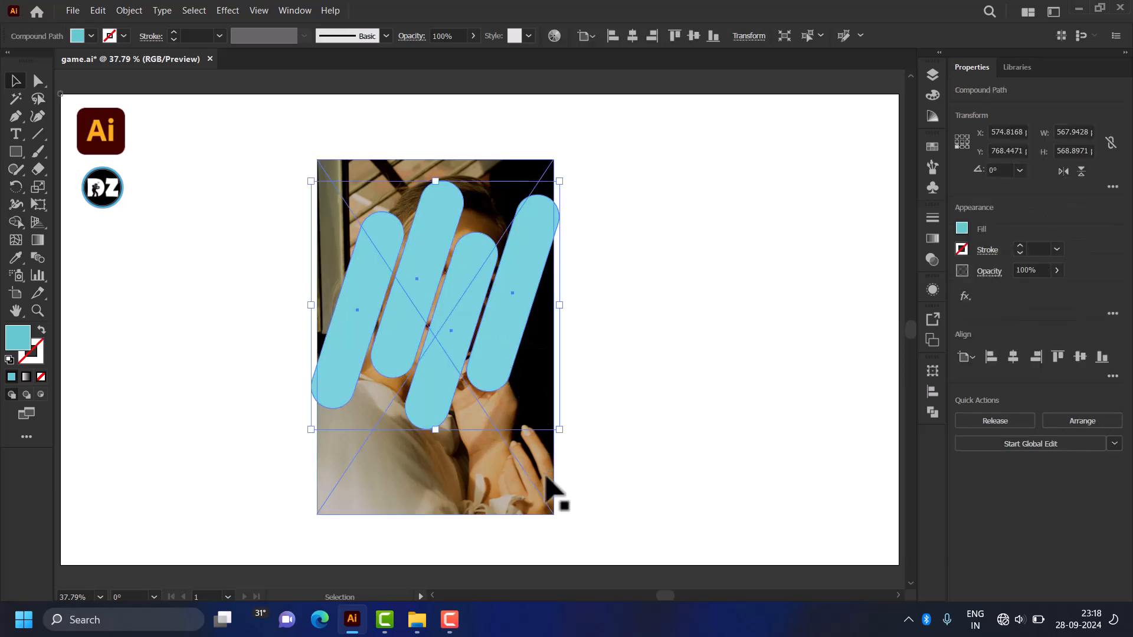
click(546, 479)
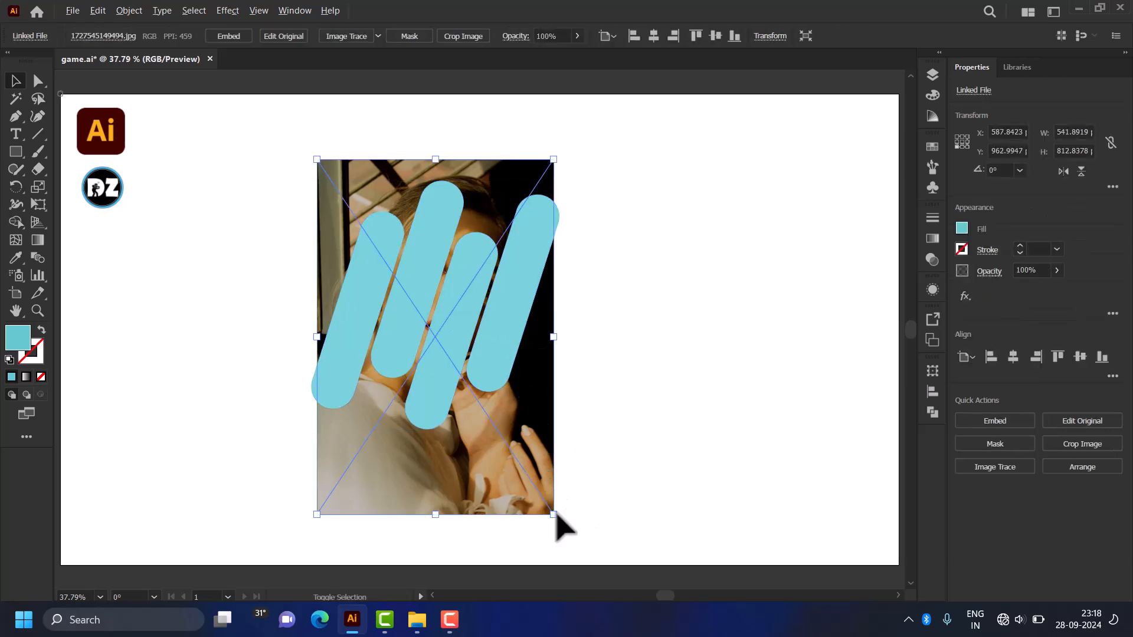
mouse_move(555, 514)
mouse_down()
mouse_move(579, 531)
mouse_move(565, 516)
mouse_up()
drag(481, 351, 490, 336)
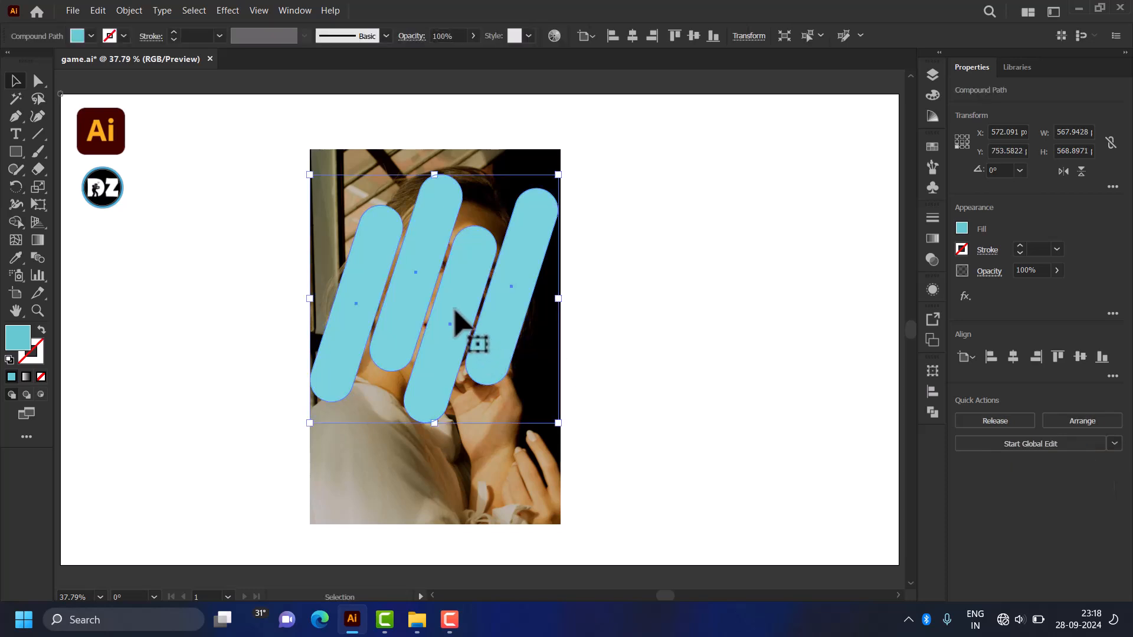
Step: Make a clipping mask from the compound bars and the portrait image
drag(260, 254, 542, 414)
right_click(467, 282)
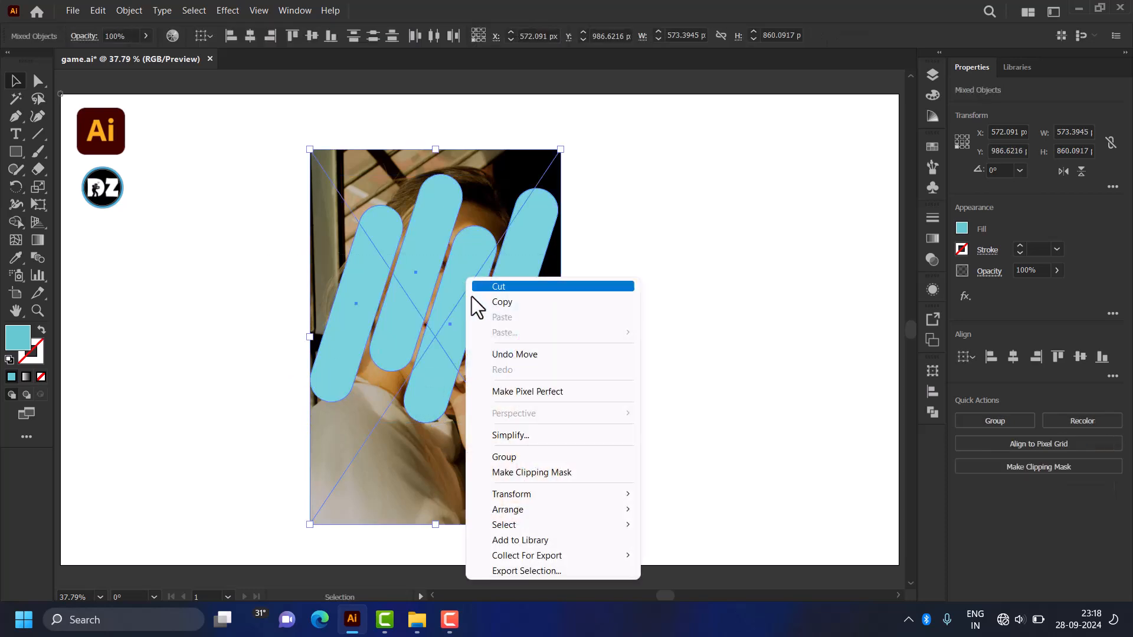
click(546, 472)
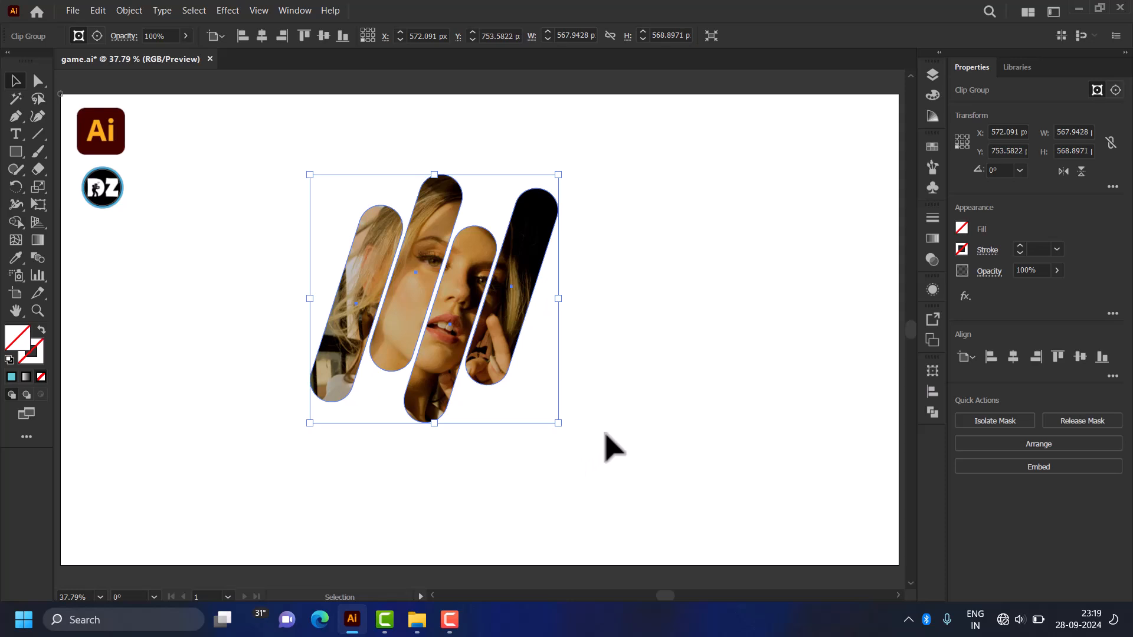
click(630, 434)
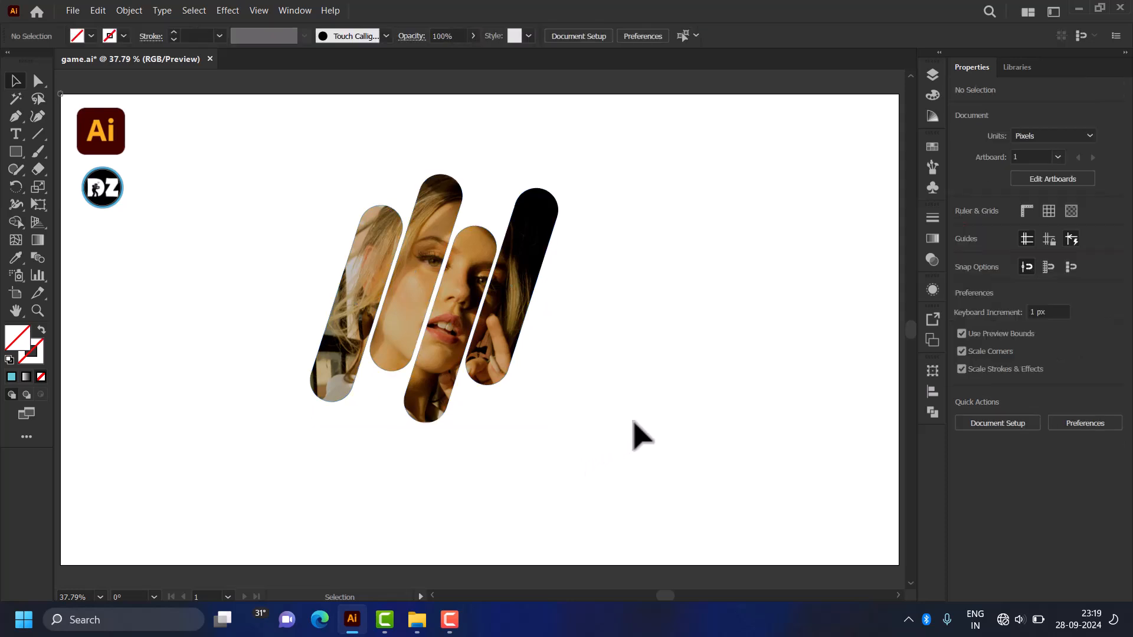
Step: Enlarge the clipped portrait to nearly the artboard's full height and centre it vertically
click(464, 342)
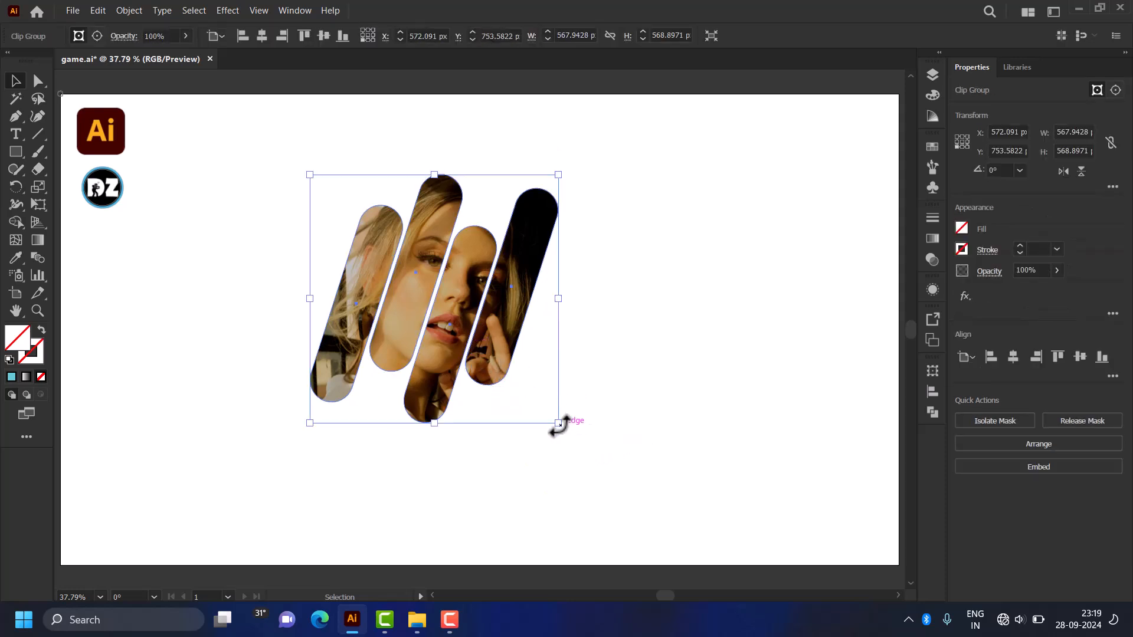
drag(558, 424, 634, 518)
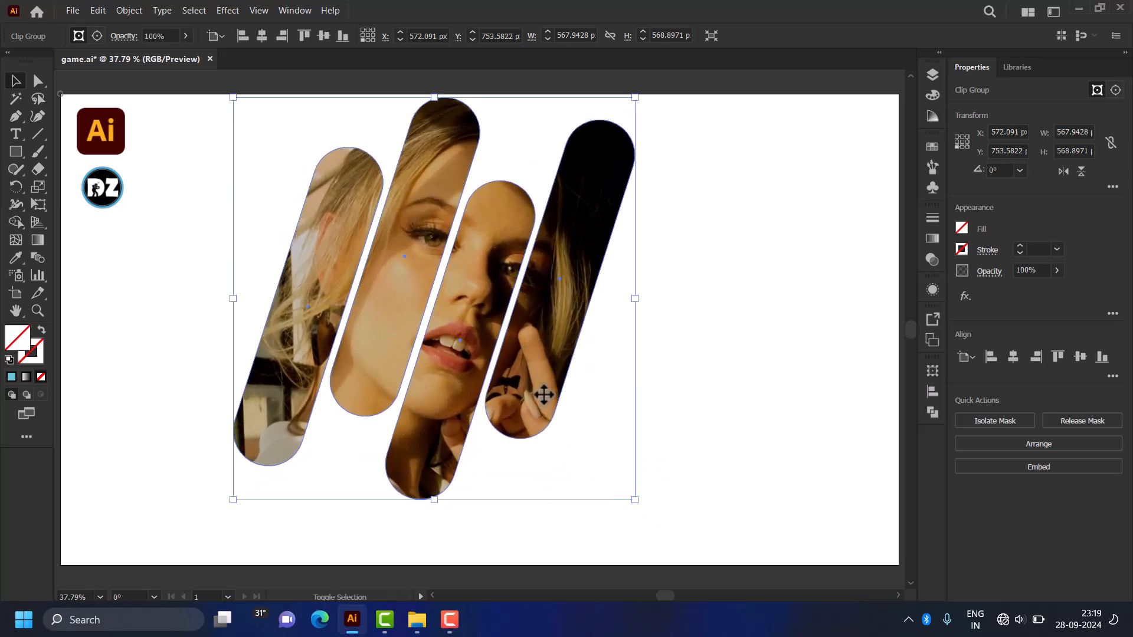
drag(544, 394, 528, 376)
click(147, 273)
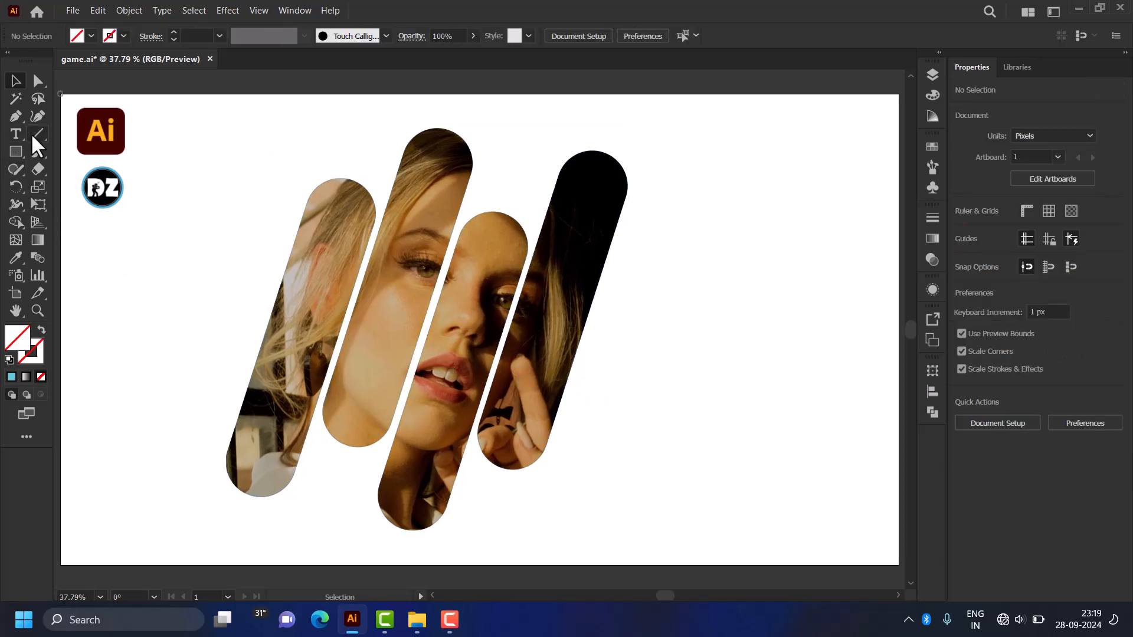
Step: Add the point text "CLIPPING MASK" beside the lower part of the clipped portrait
click(16, 134)
click(612, 442)
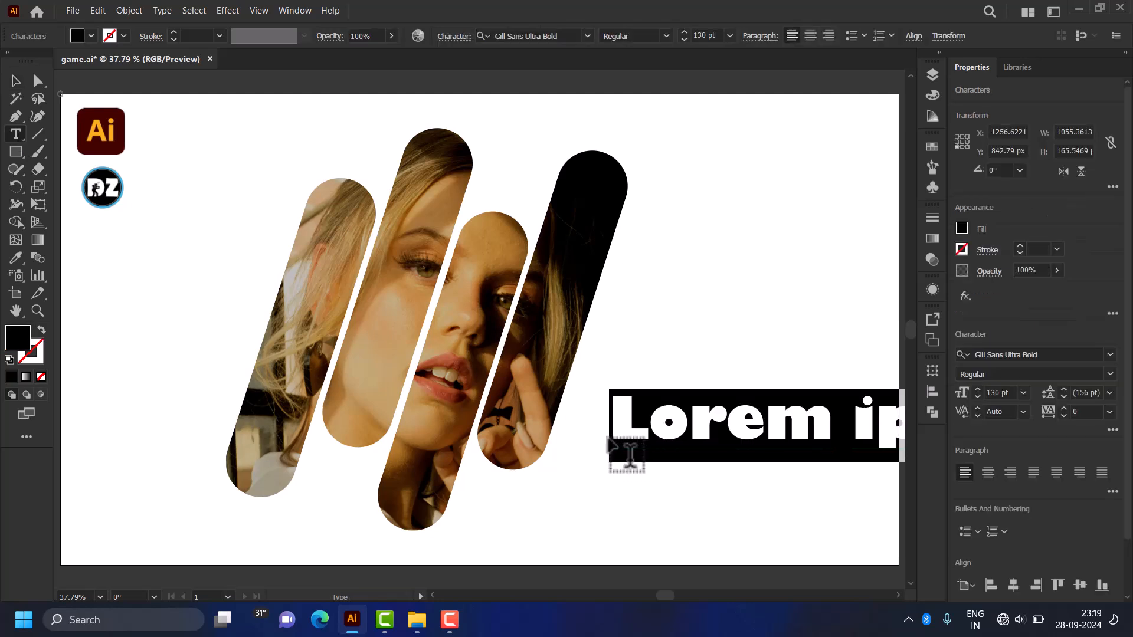
text(XLIP)
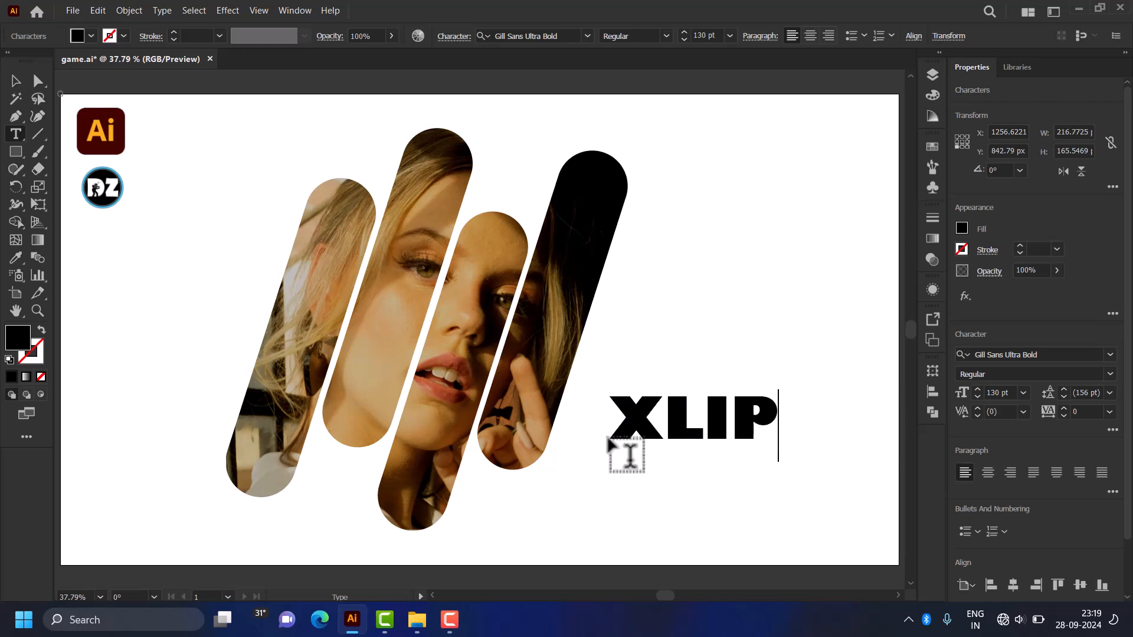
key(BackSpace)
key(BackSpace)
key(BackSpace)
key(BackSpace)
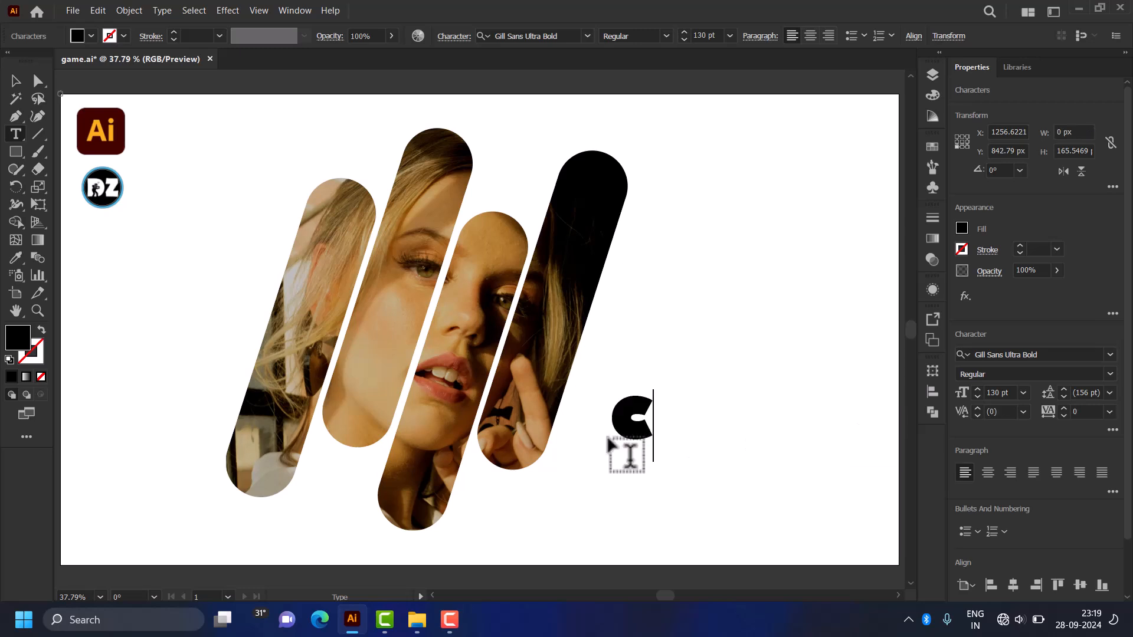
text(CLI)
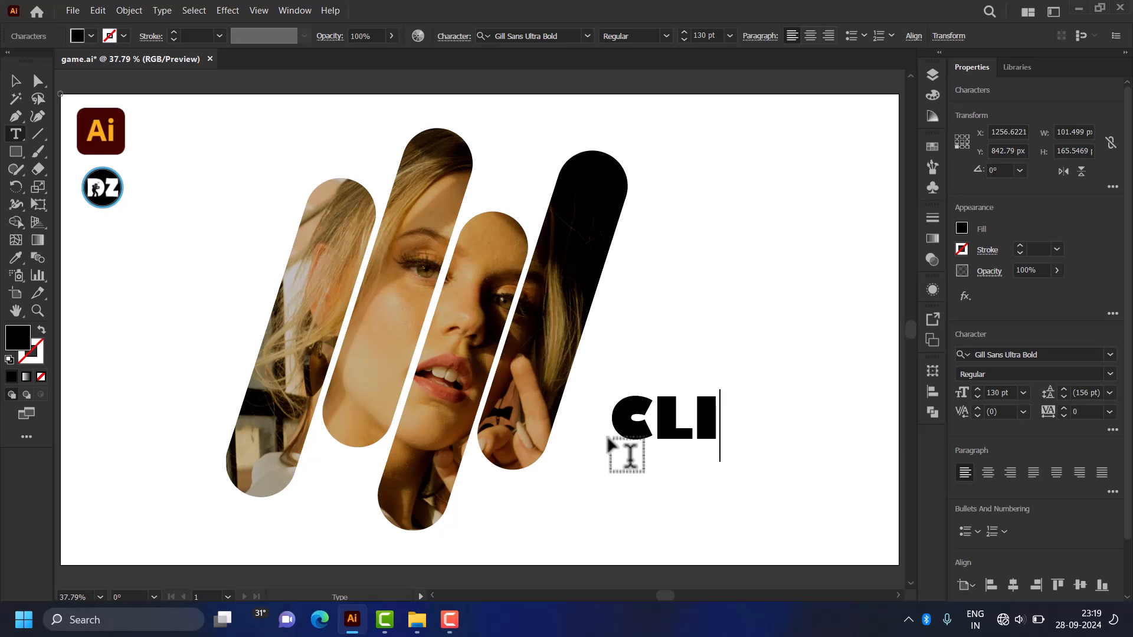
text(PPIN)
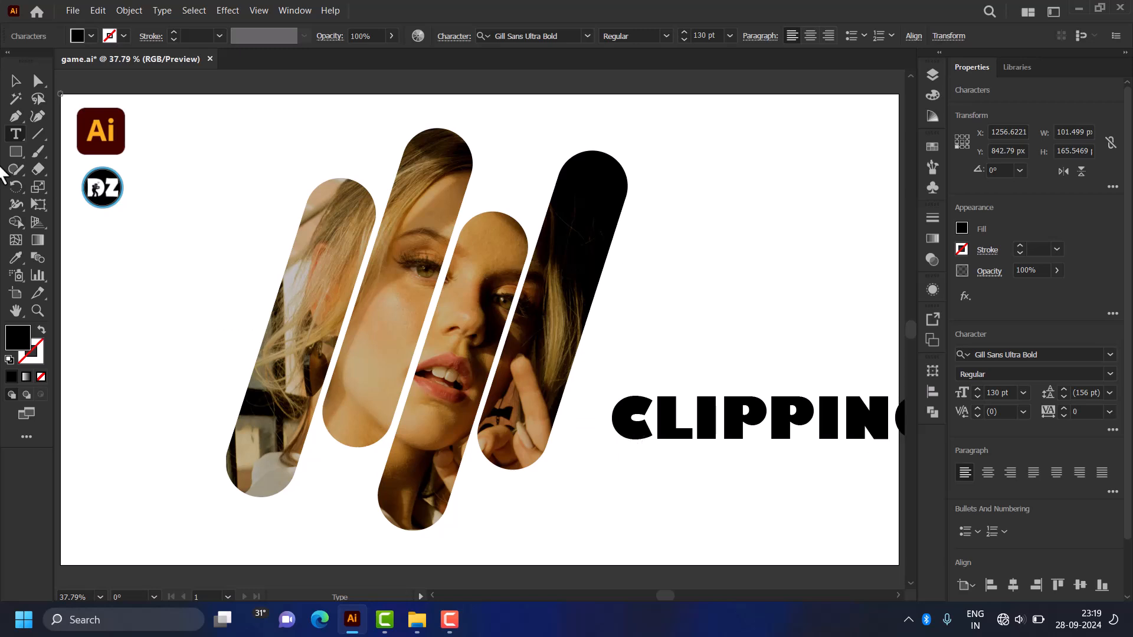
Step: Try to give the title text the default white fill with no stroke
click(9, 360)
click(34, 359)
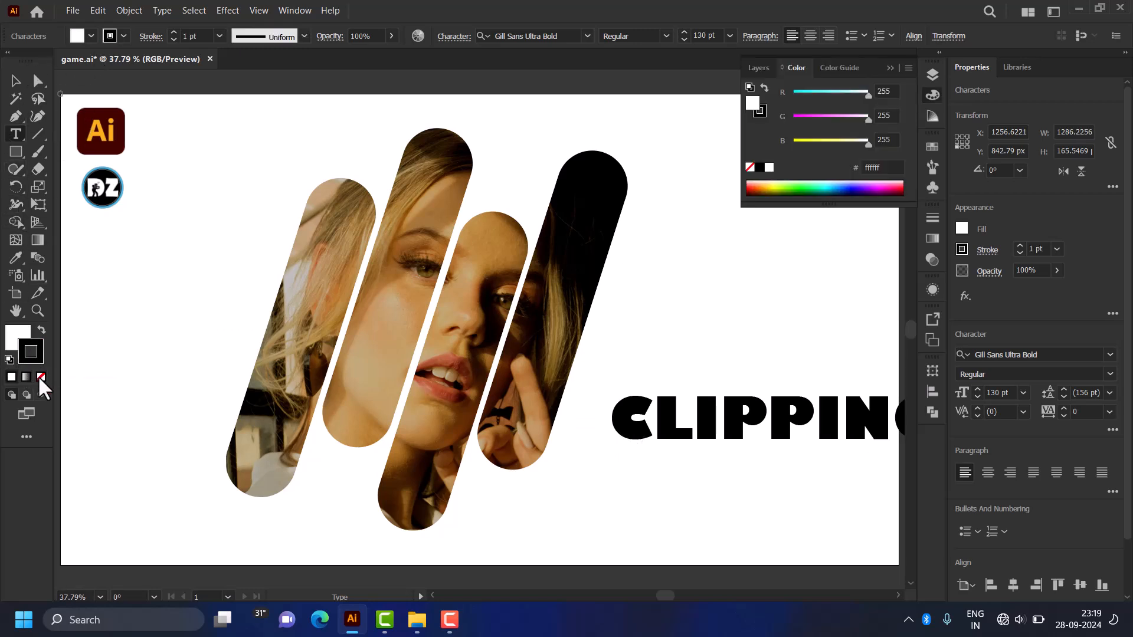
click(38, 375)
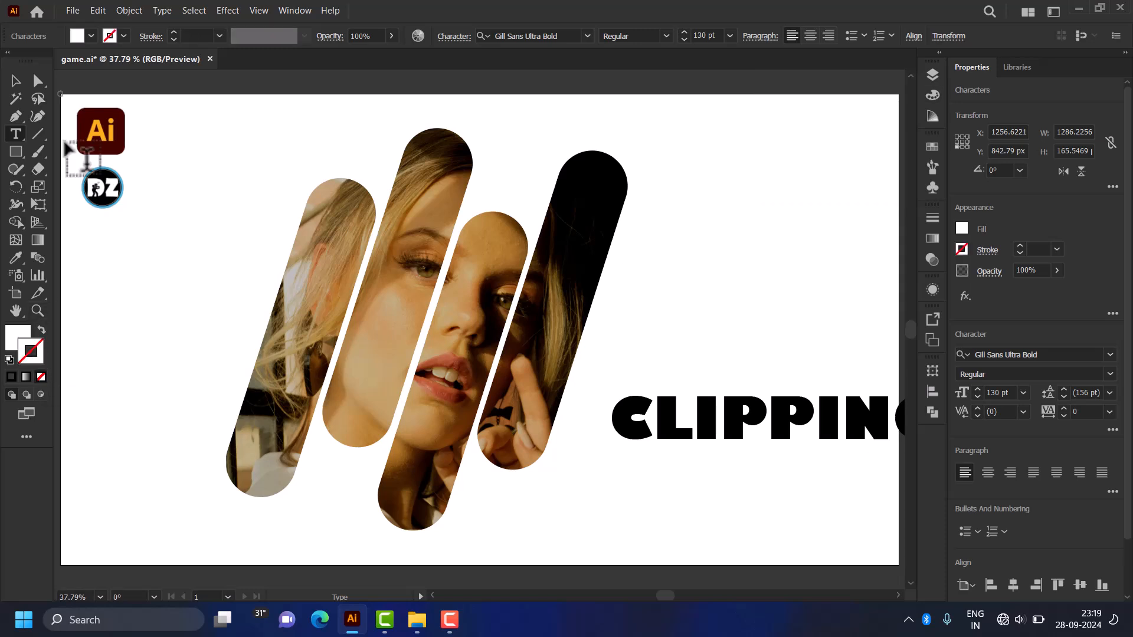
click(91, 35)
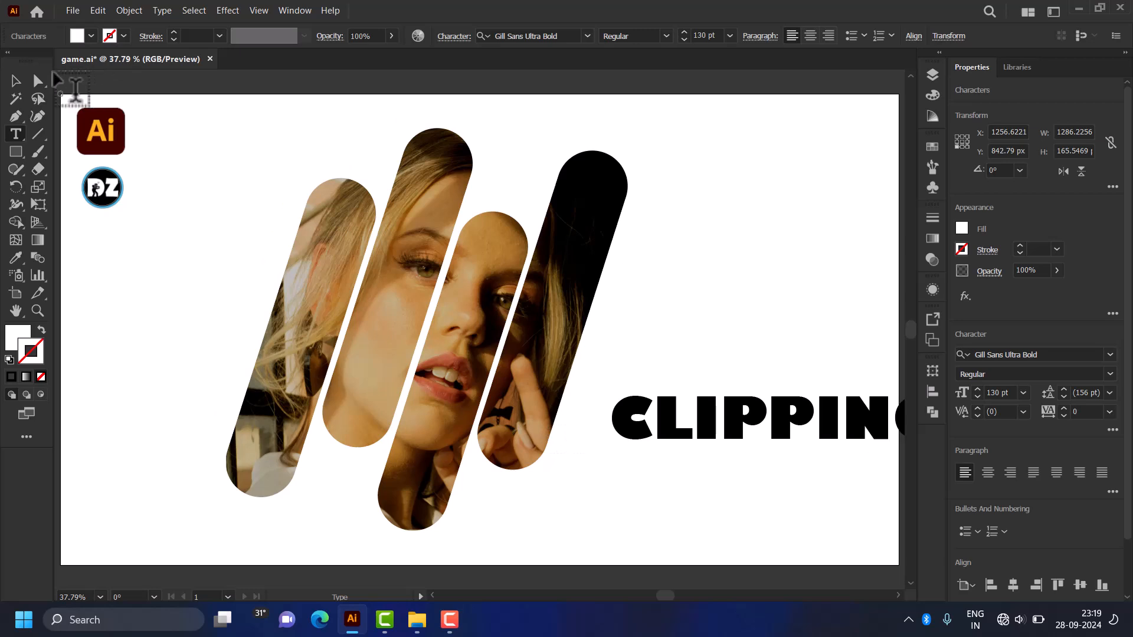
Step: Move the title to the artboard's lower edge and shift the clipped portrait up and right so it sits just above the text
click(16, 81)
drag(736, 436, 304, 539)
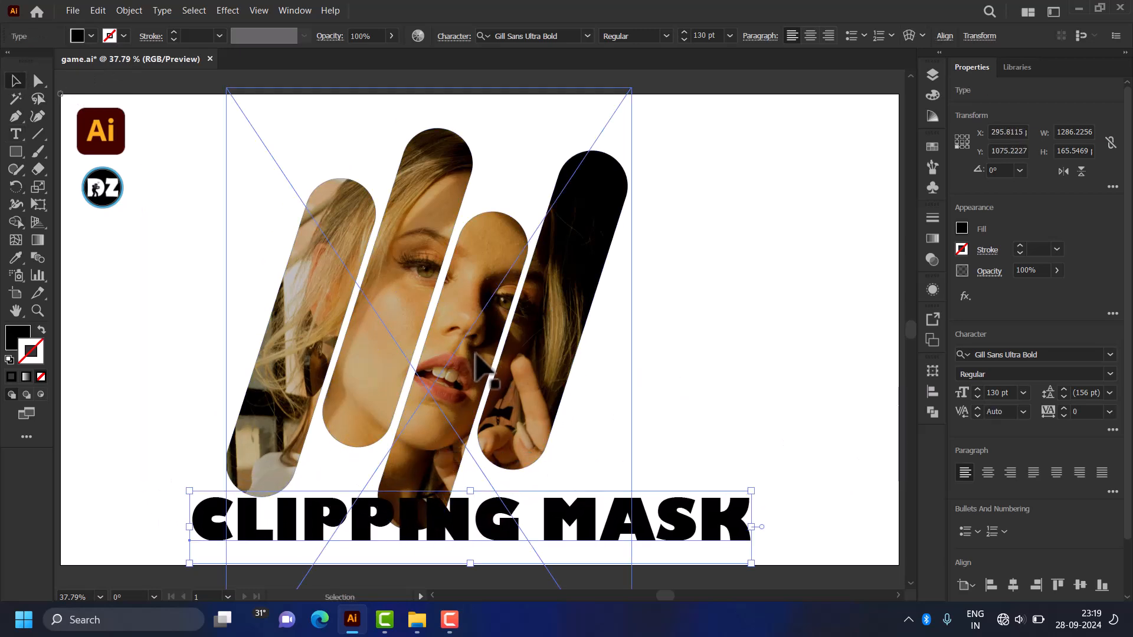
drag(460, 355, 503, 323)
click(741, 337)
drag(591, 532, 596, 546)
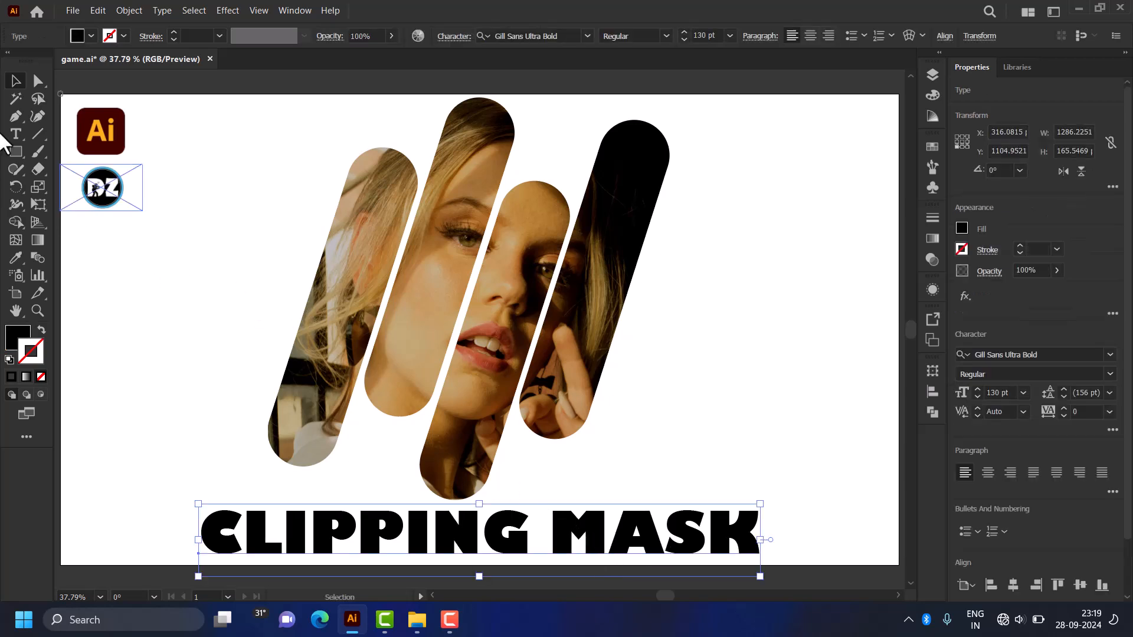
Step: Fill the "CLIPPING MASK" title with the light turquoise swatch
click(91, 36)
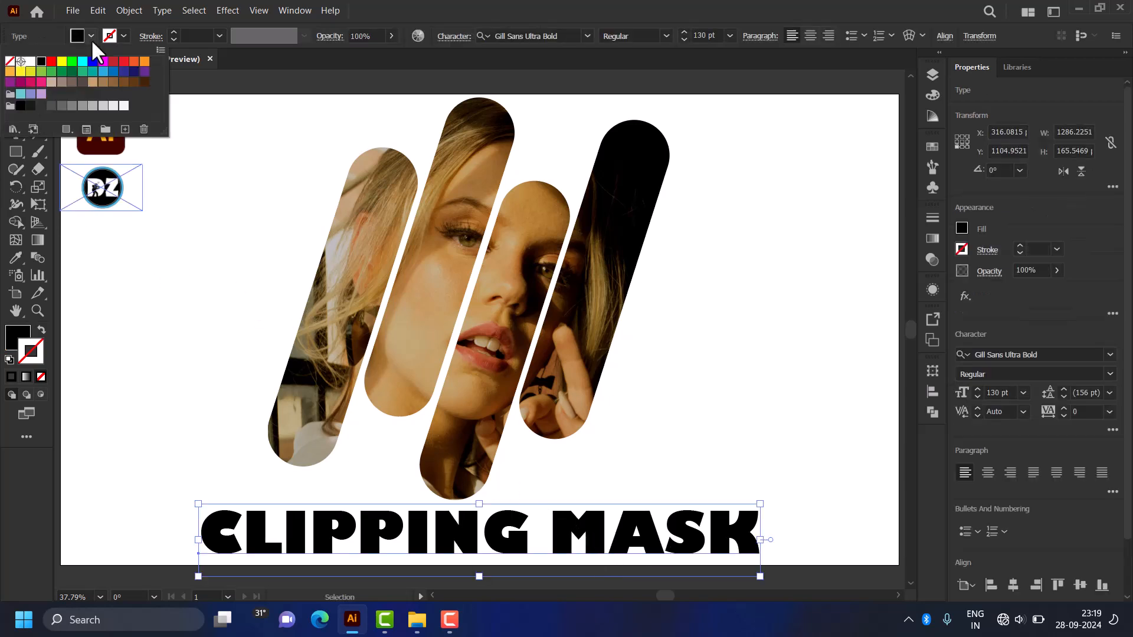
click(20, 93)
click(790, 301)
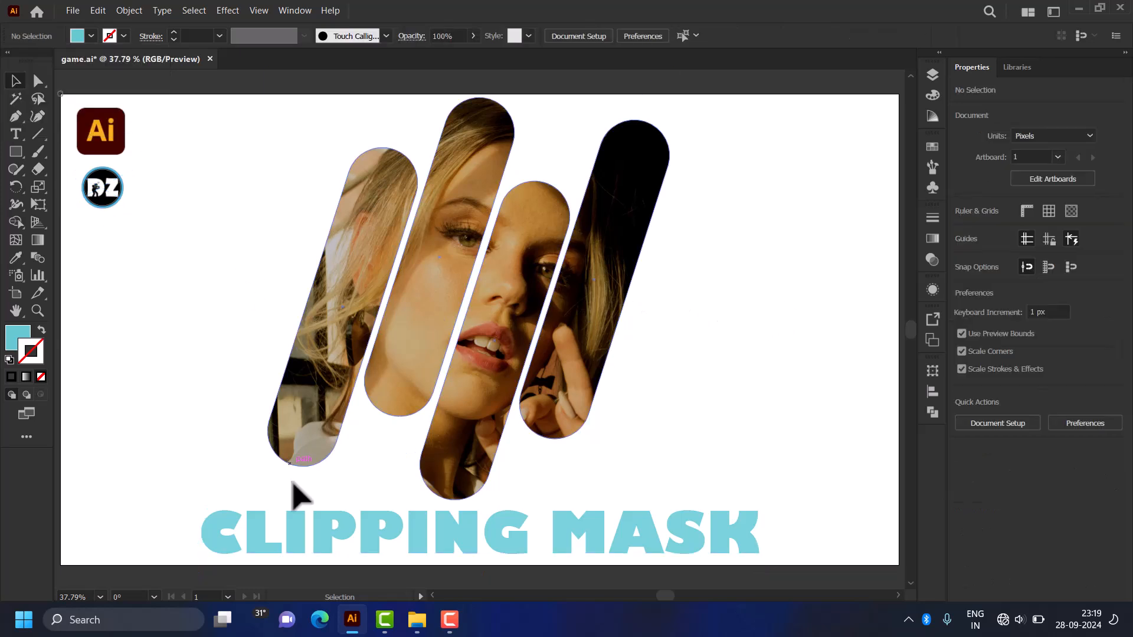
Step: Try tan, blue, purple, magenta, red and cyan fills on the title and return it to light turquoise
click(300, 546)
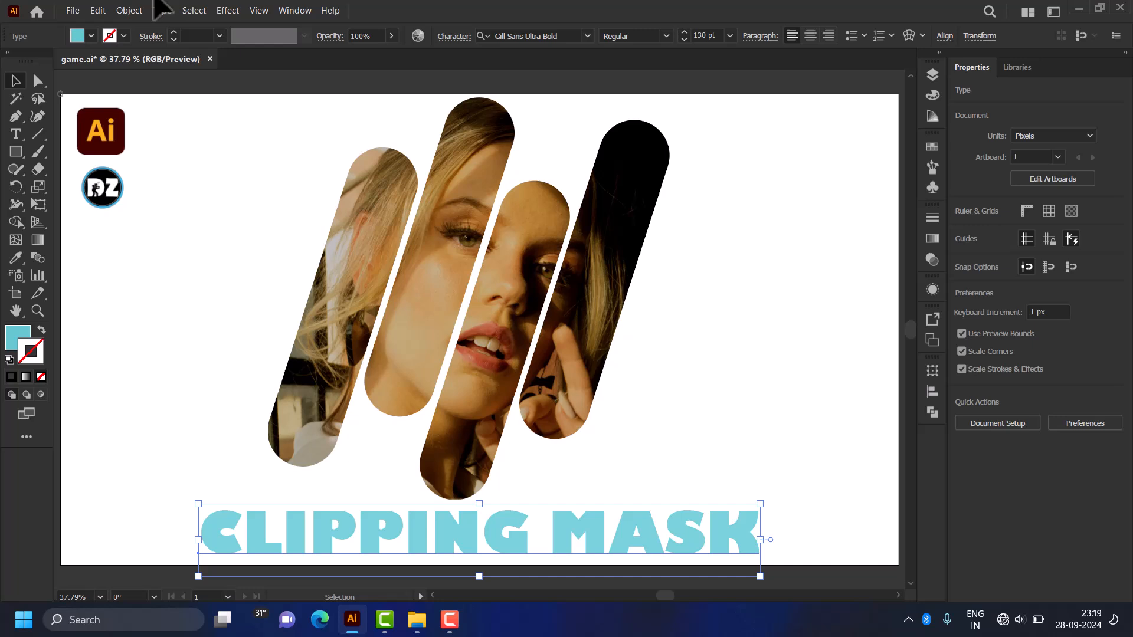
click(91, 37)
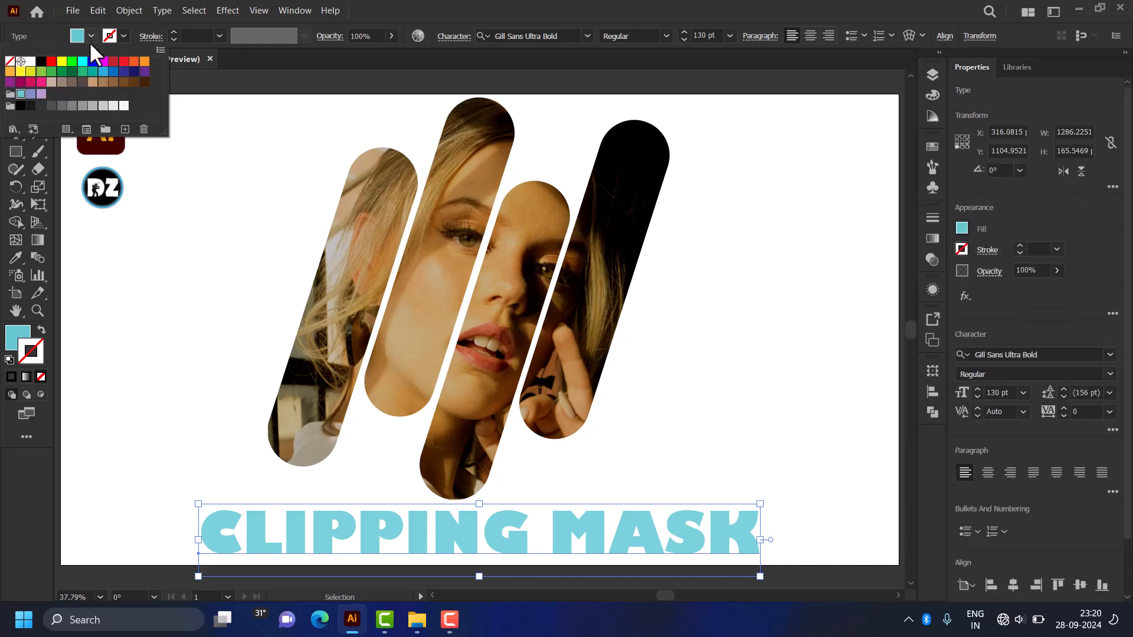
click(61, 71)
click(93, 82)
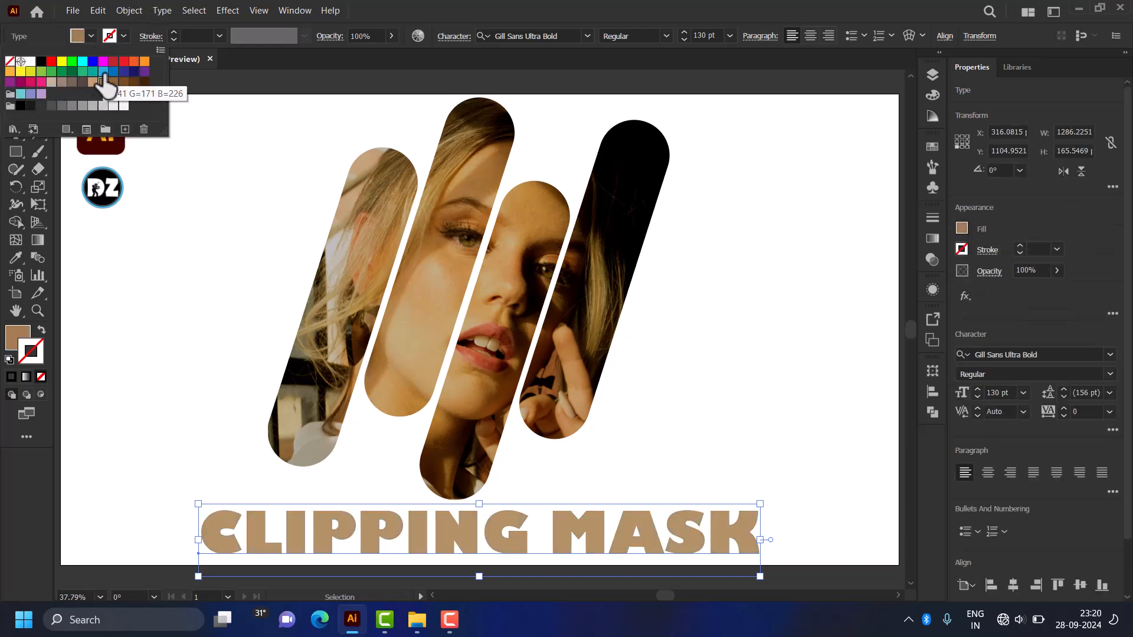
click(114, 72)
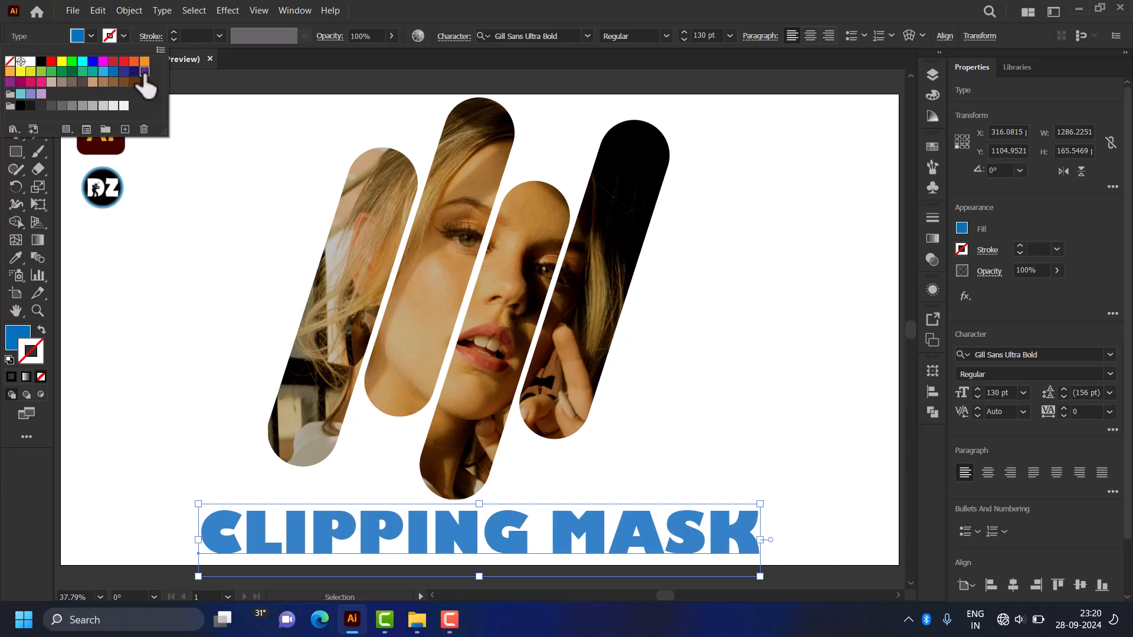
click(144, 72)
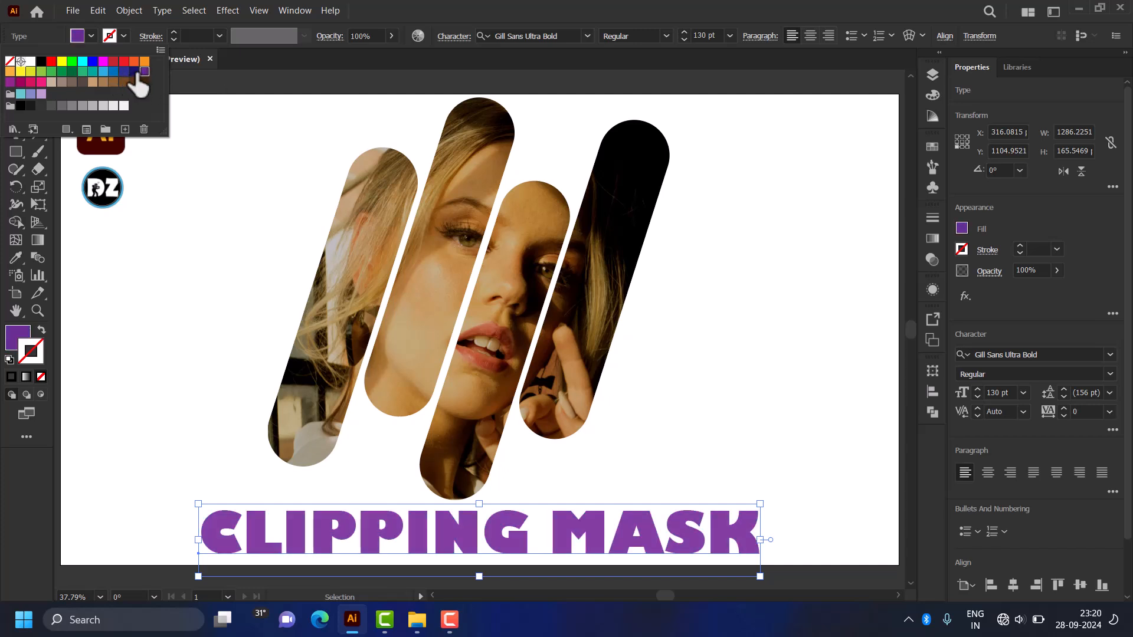
click(124, 61)
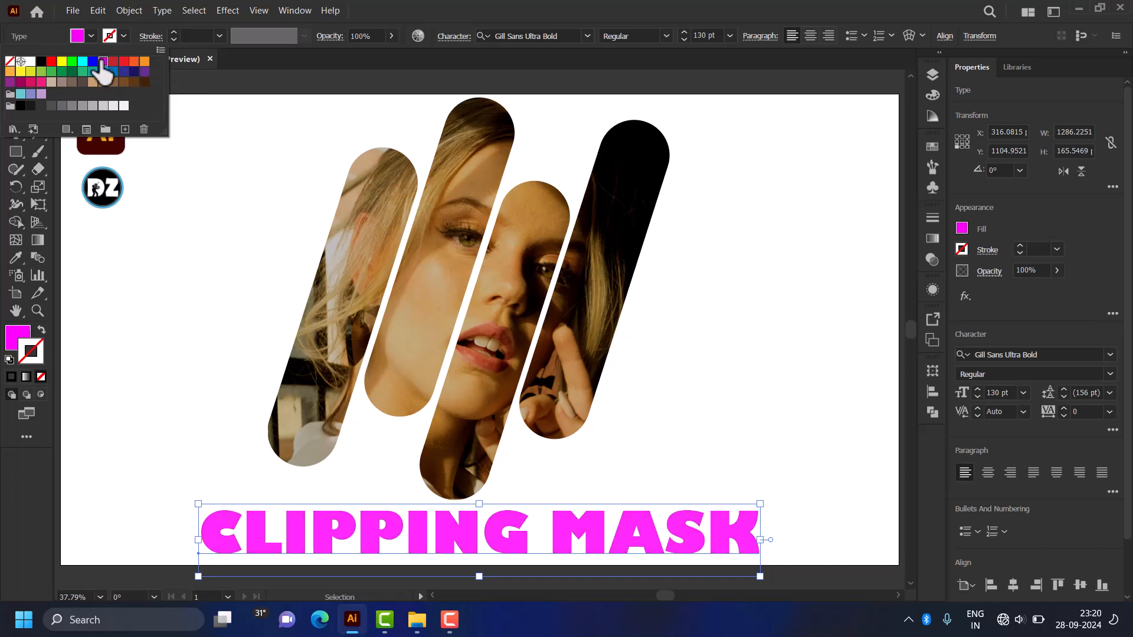
click(52, 61)
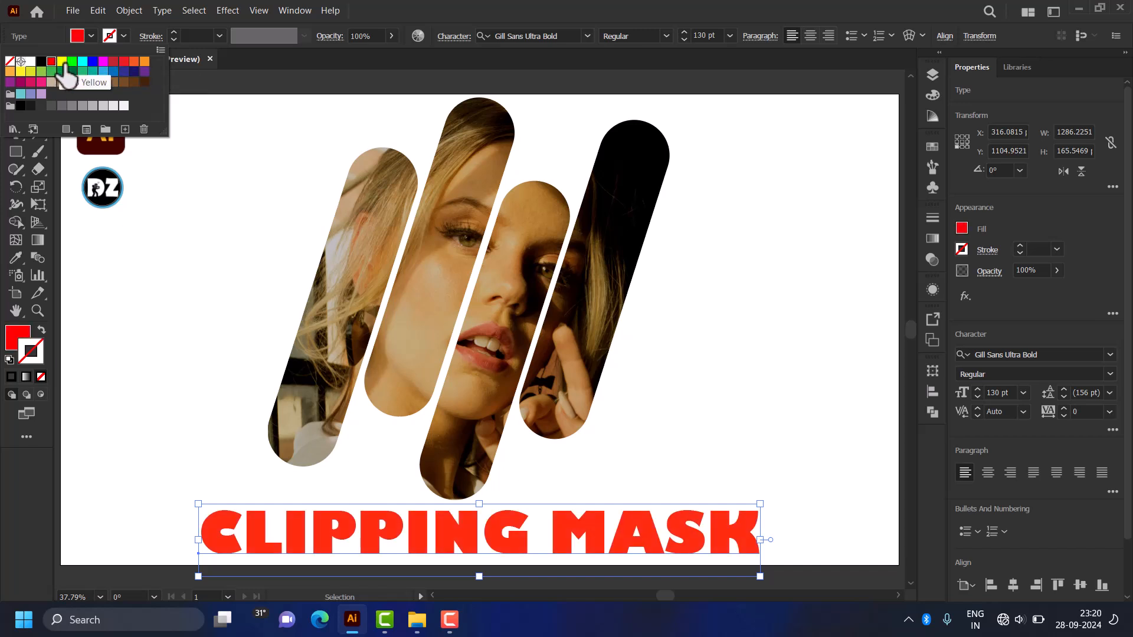
click(61, 61)
click(83, 61)
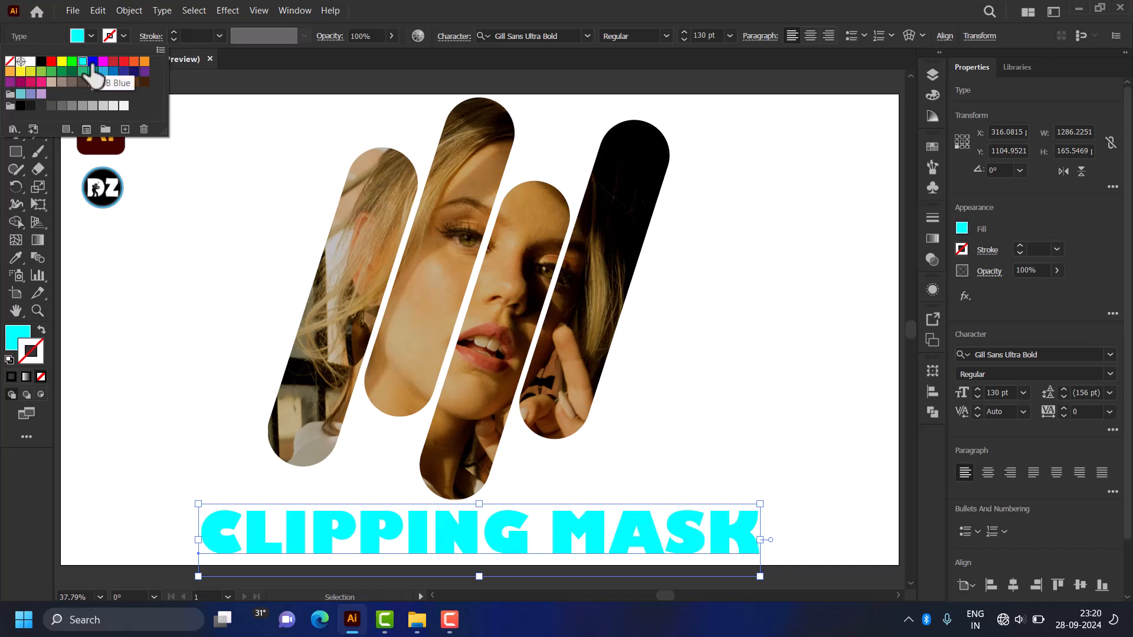
click(24, 95)
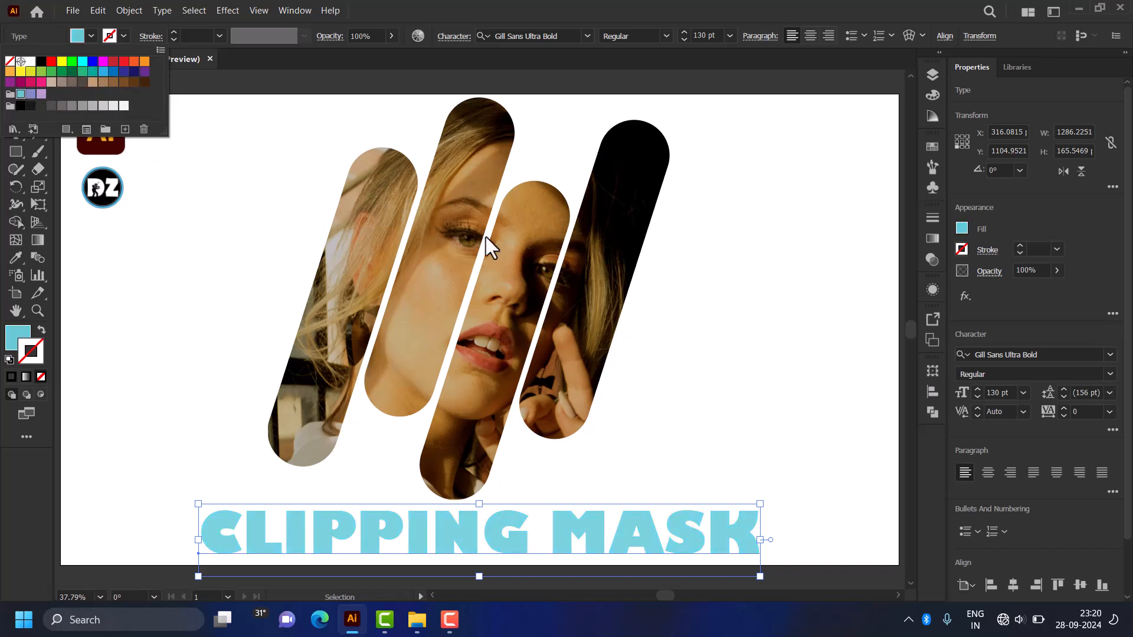
click(732, 298)
click(726, 322)
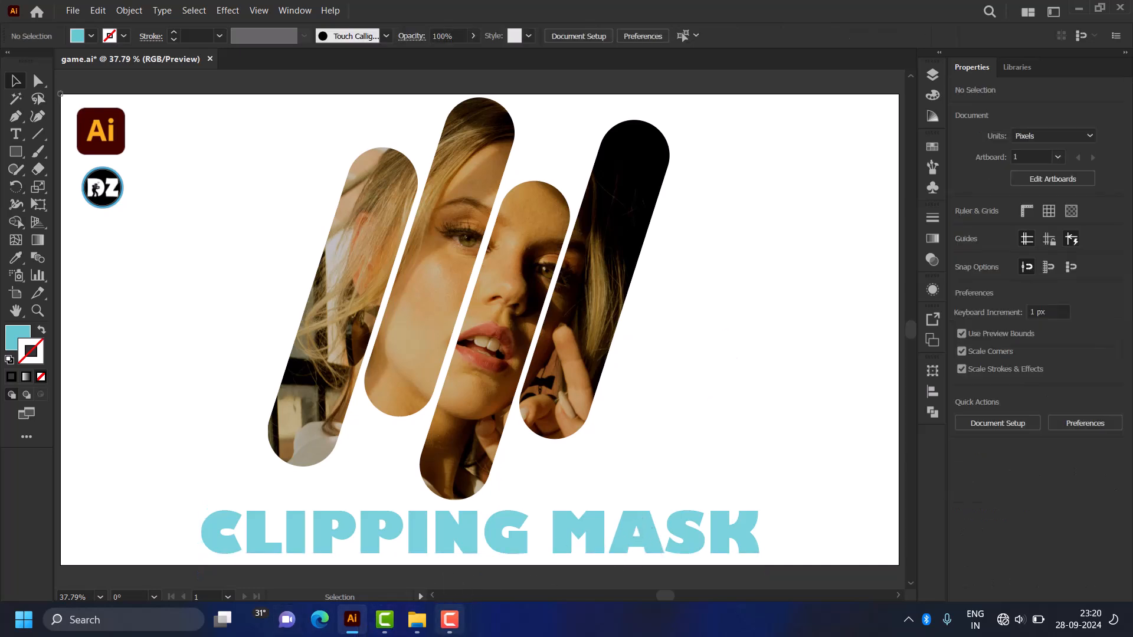
click(449, 621)
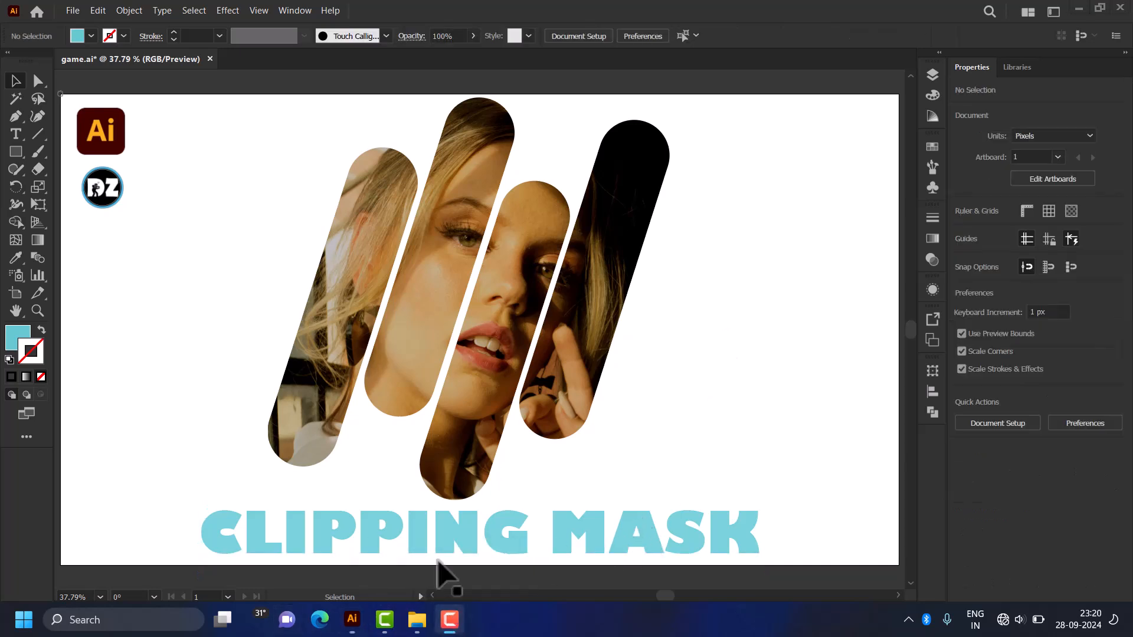